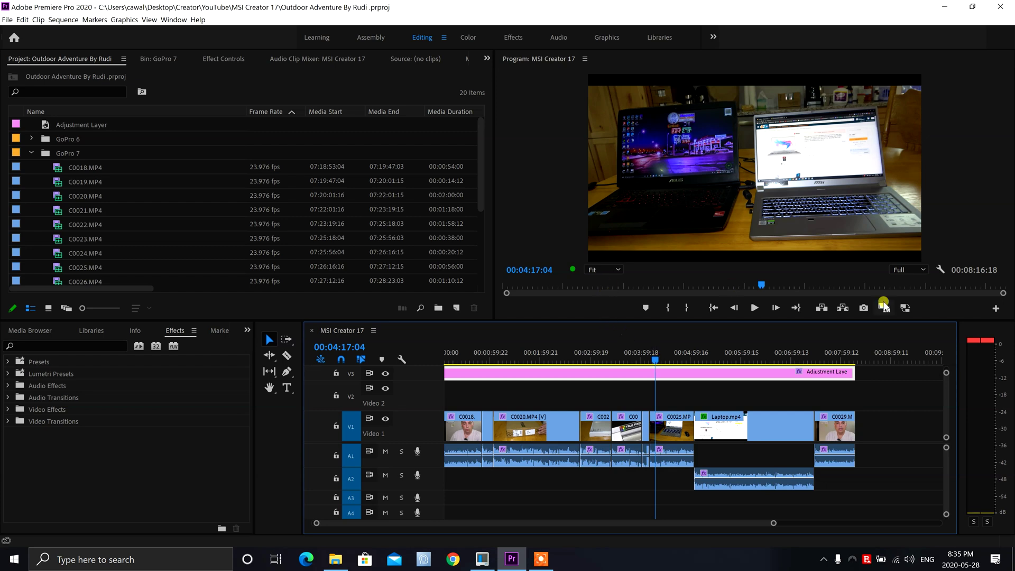
# Step: Check the Program Monitor's playback resolution choices and its High Quality Playback and other display settings
pyautogui.click(922, 271)
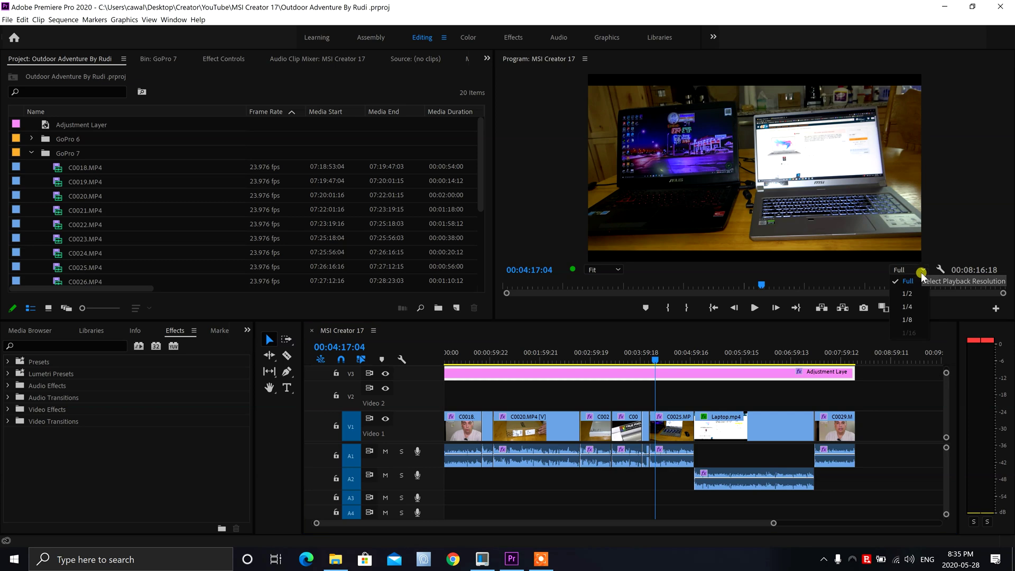
pyautogui.click(841, 281)
pyautogui.rightClick(941, 272)
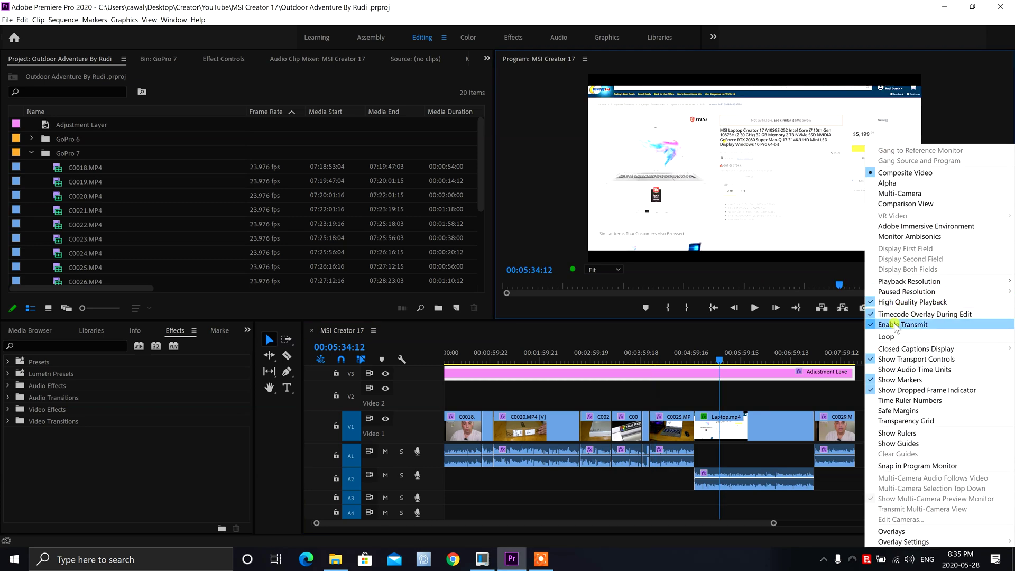
pyautogui.click(801, 297)
pyautogui.click(794, 286)
# Step: Scrub through the MSI Creator 17 sequence and play a few seconds of the laptop comparison clip C0025
pyautogui.moveTo(686, 365); pyautogui.dragTo(708, 358)
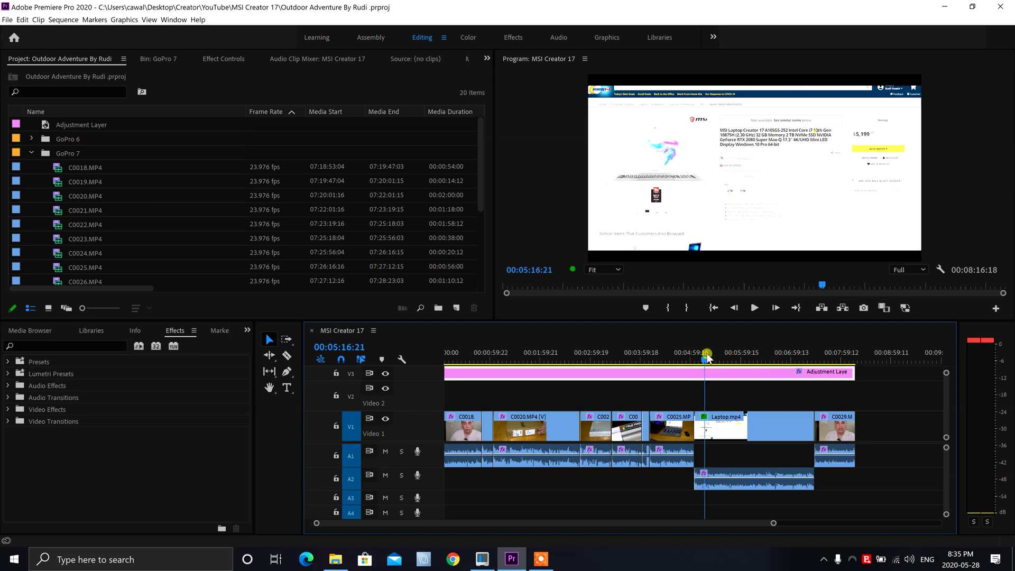
pyautogui.click(623, 358)
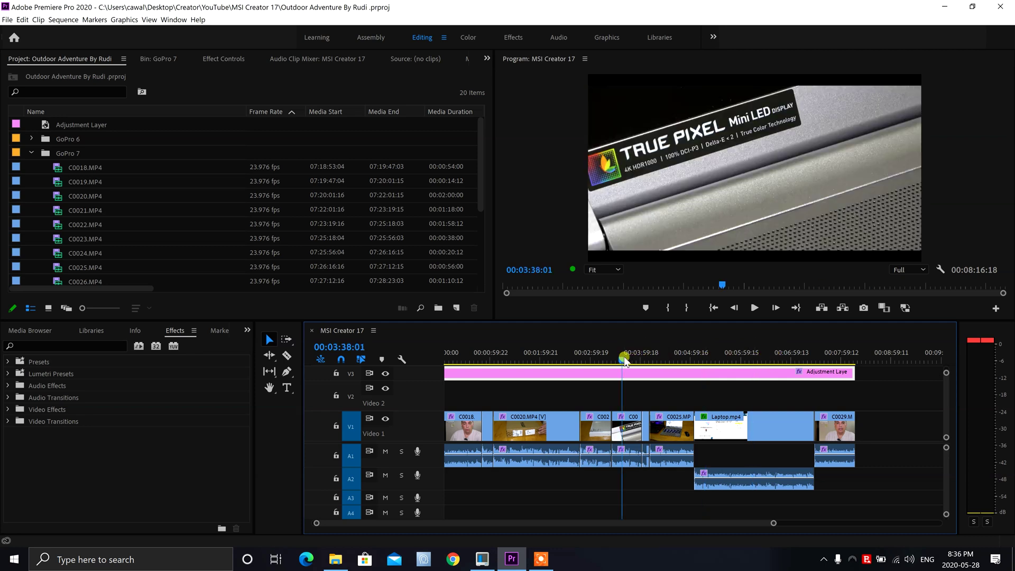
pyautogui.click(587, 361)
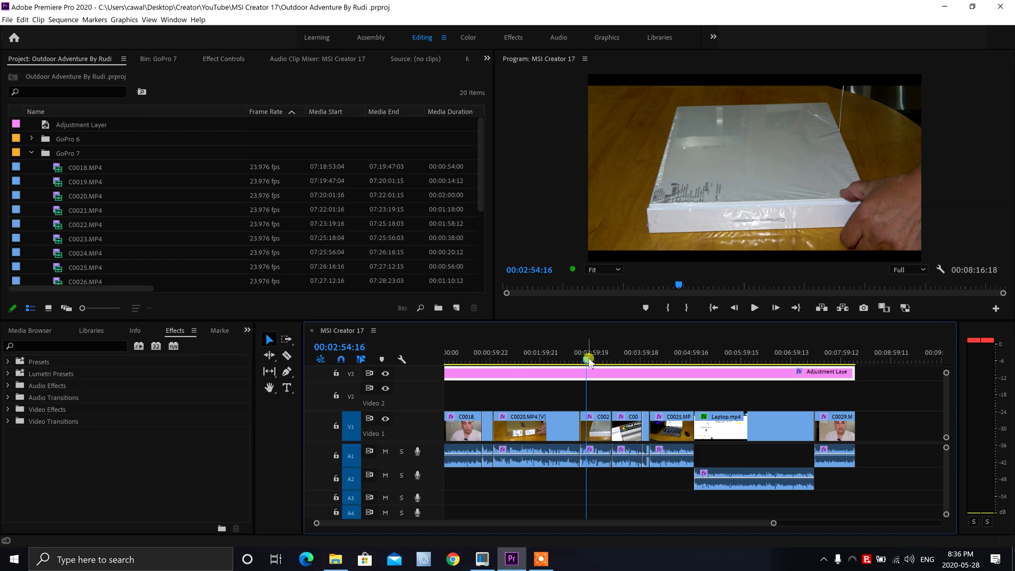
pyautogui.click(656, 358)
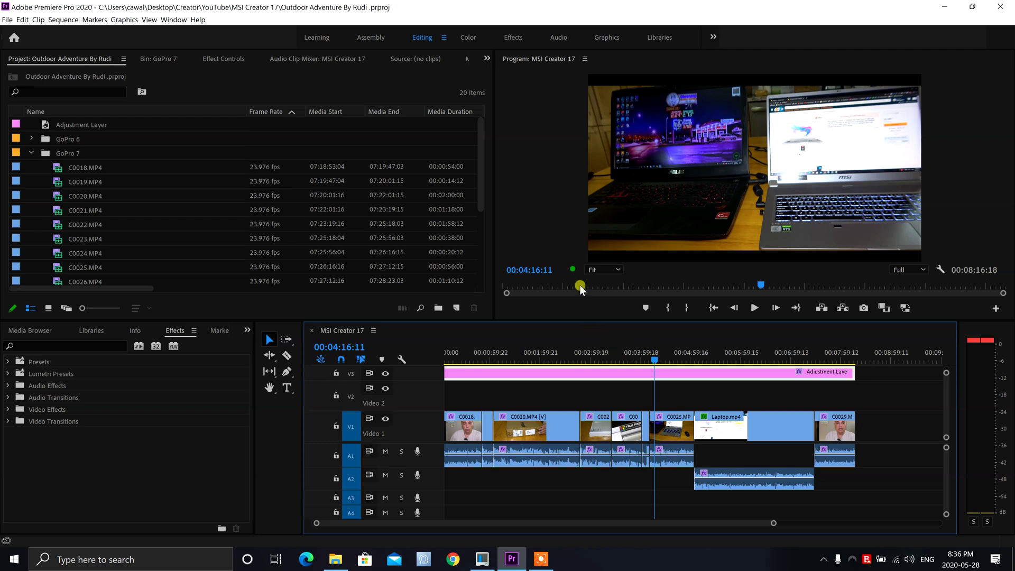
pyautogui.press('space')
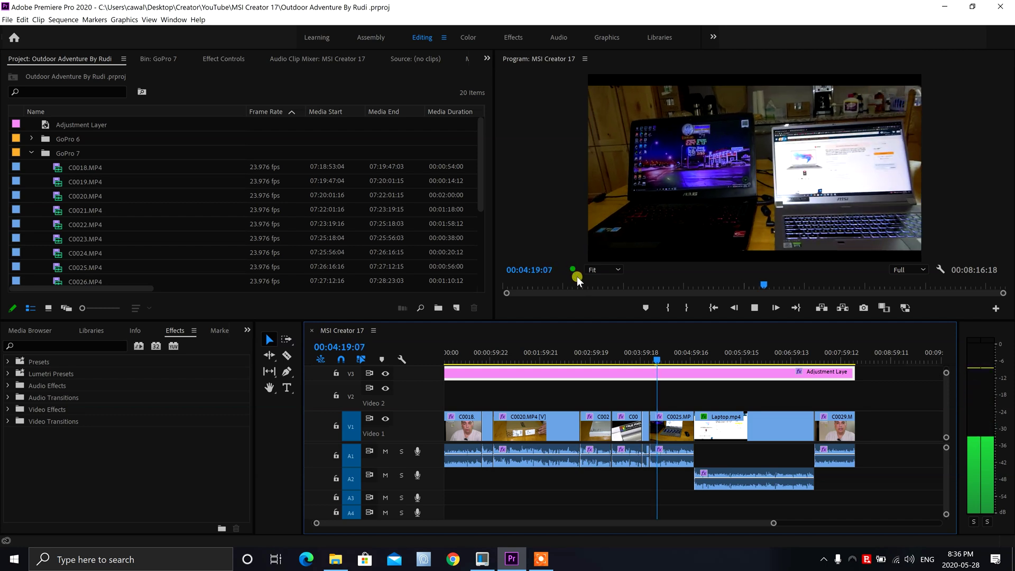
pyautogui.press('space')
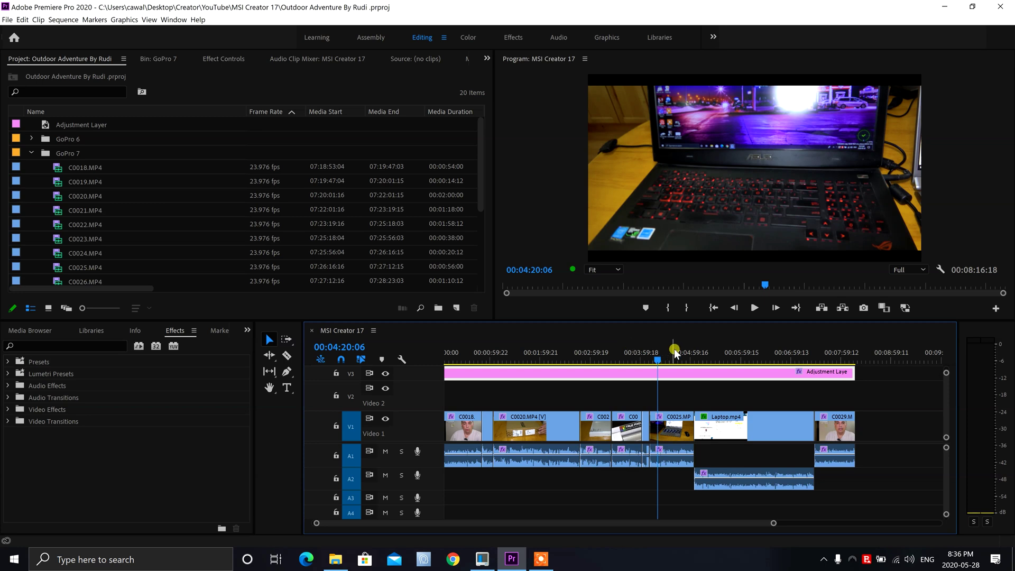
pyautogui.moveTo(700, 362); pyautogui.dragTo(679, 357)
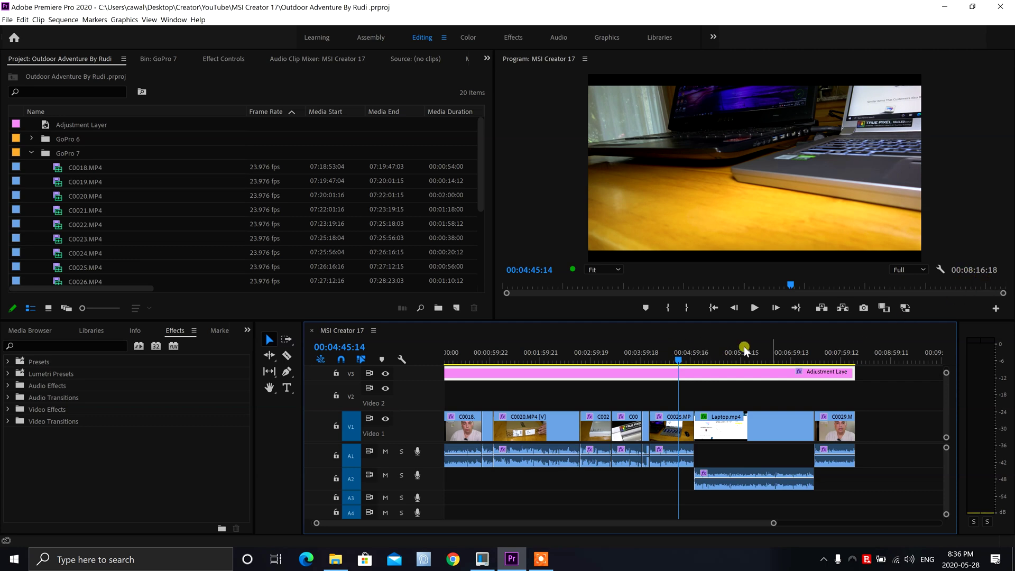
# Step: Open the export settings for the MSI Creator 17 sequence and apply the preset 4K UHD 60 MBPS For Nvidia
pyautogui.click(692, 350)
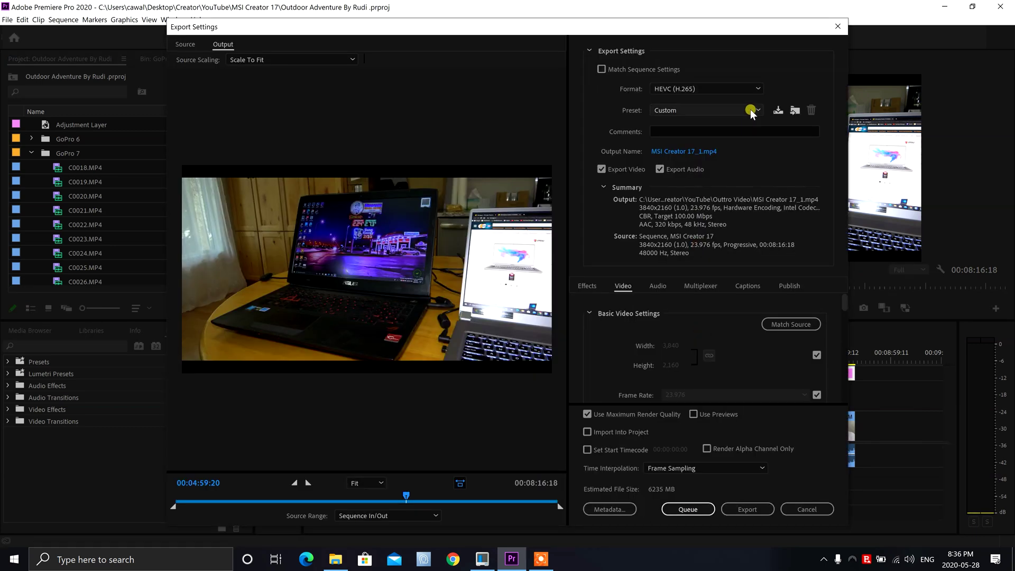
pyautogui.click(742, 110)
pyautogui.click(741, 136)
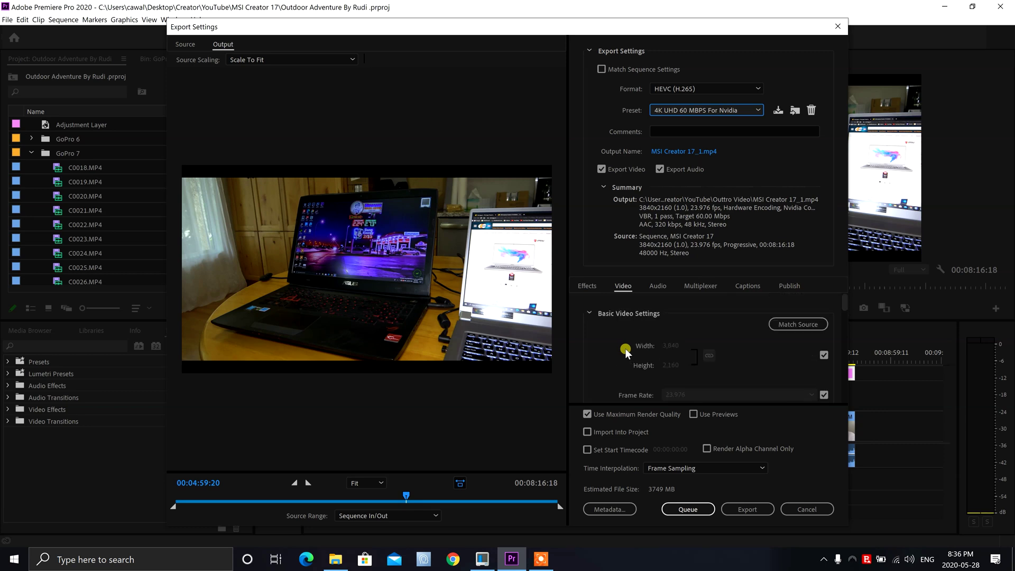
# Step: Examine the preset's video settings, including encoding performance, profile, bitrate, quality and advanced options
pyautogui.scroll(-3, 625, 351)
pyautogui.scroll(-5, 624, 350)
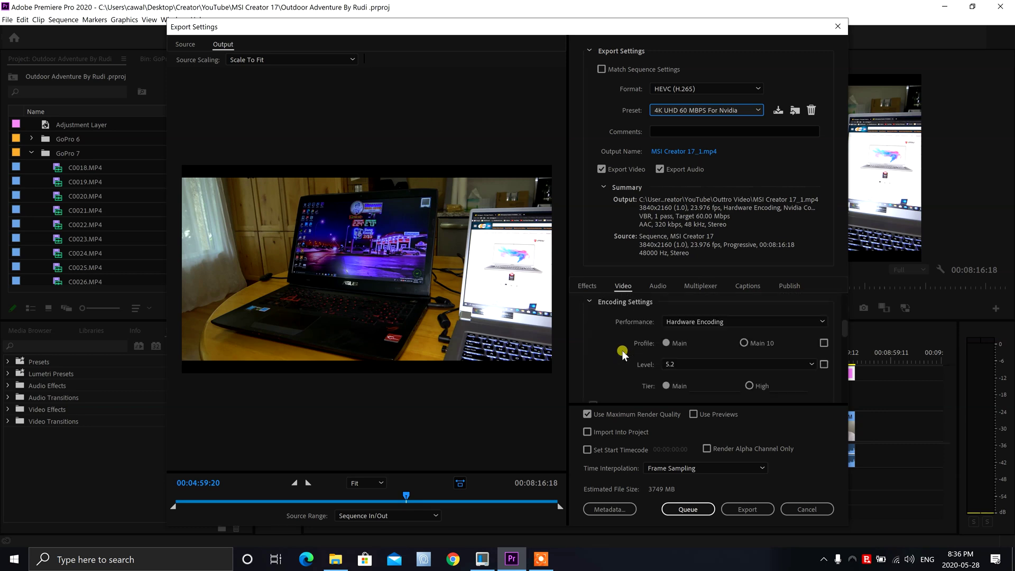
pyautogui.scroll(-4, 637, 349)
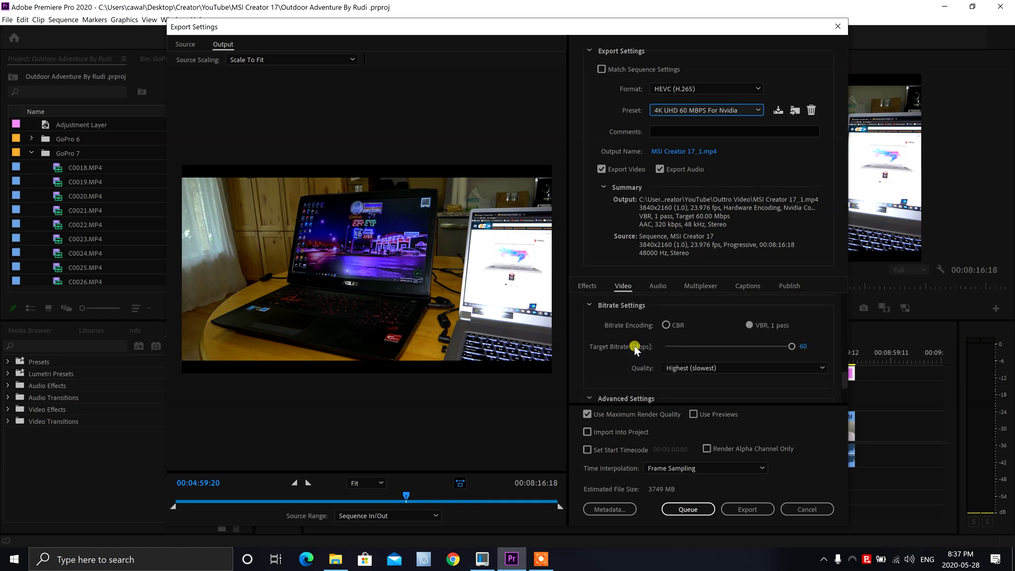
pyautogui.scroll(-2, 633, 346)
pyautogui.scroll(-1, 671, 317)
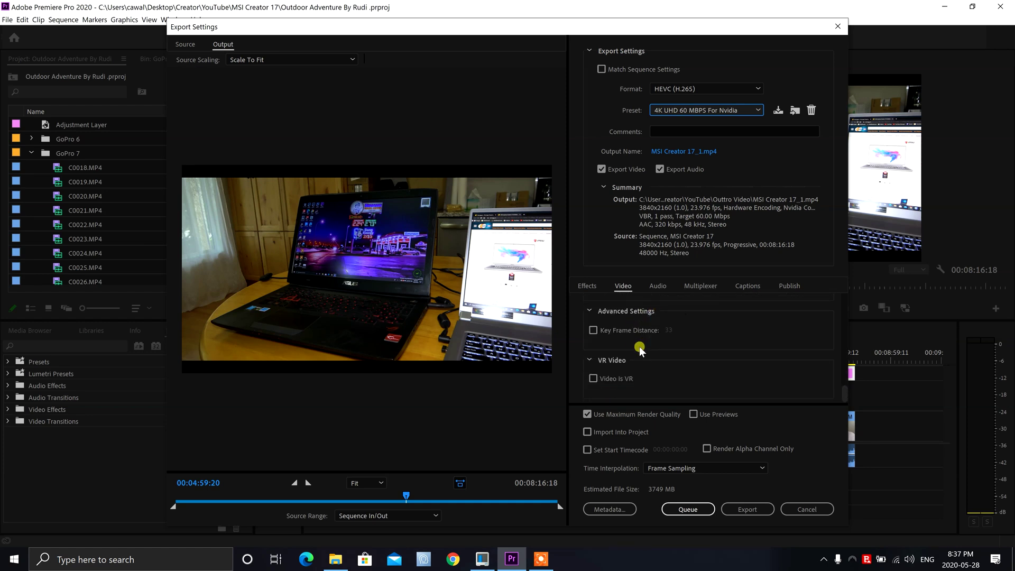
pyautogui.scroll(3, 615, 339)
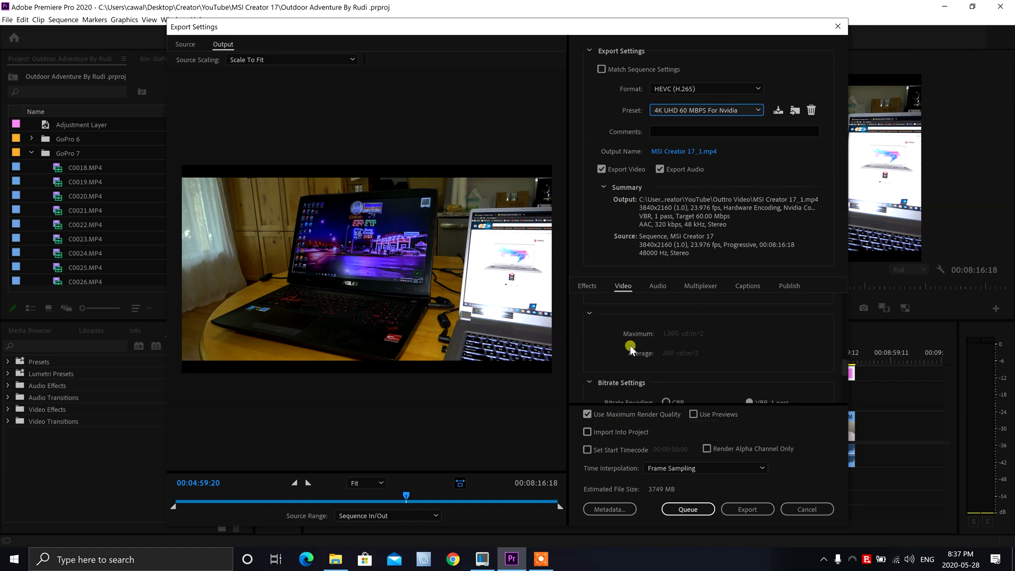
pyautogui.scroll(1, 630, 350)
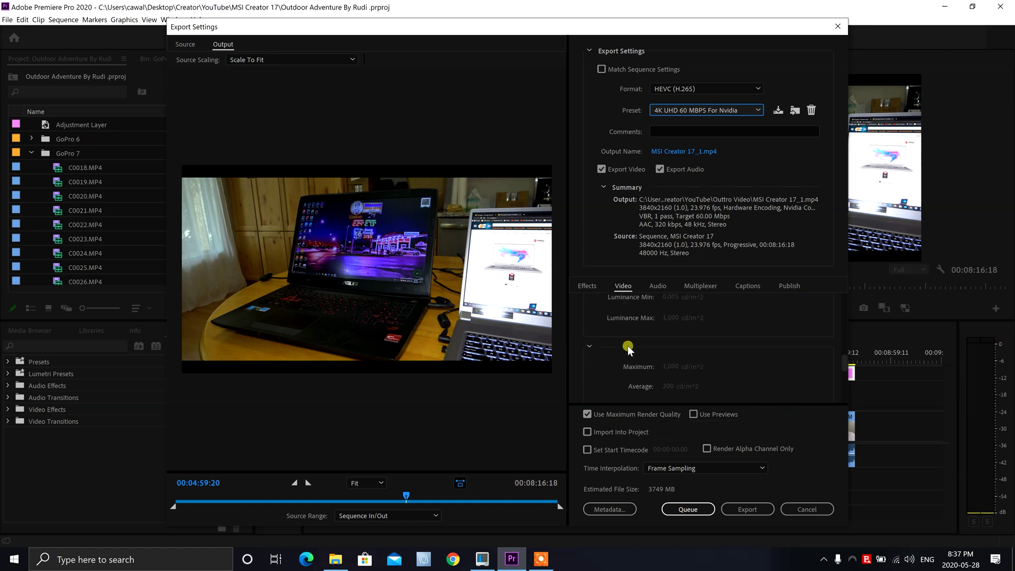
pyautogui.scroll(5, 628, 350)
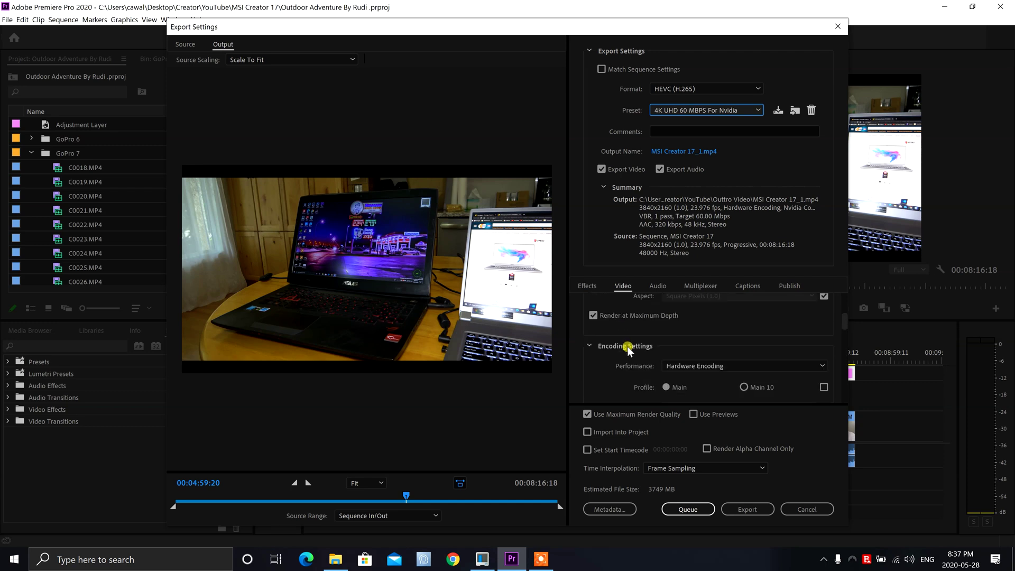
pyautogui.scroll(2, 628, 351)
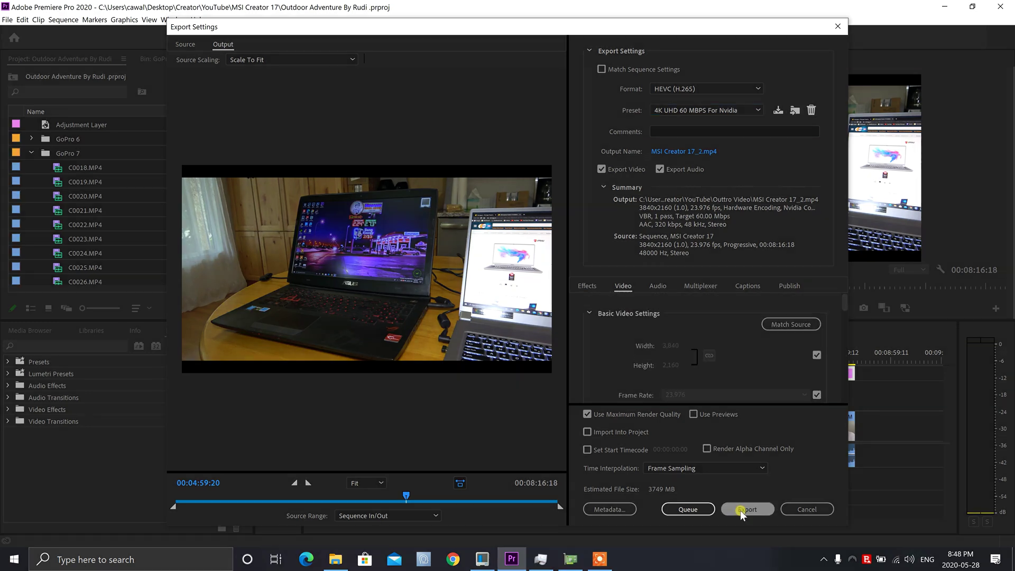
# Step: Export the sequence and bring up Task Manager and TechPowerUp GPU-Z to monitor CPU and GPU load during encoding
pyautogui.click(740, 510)
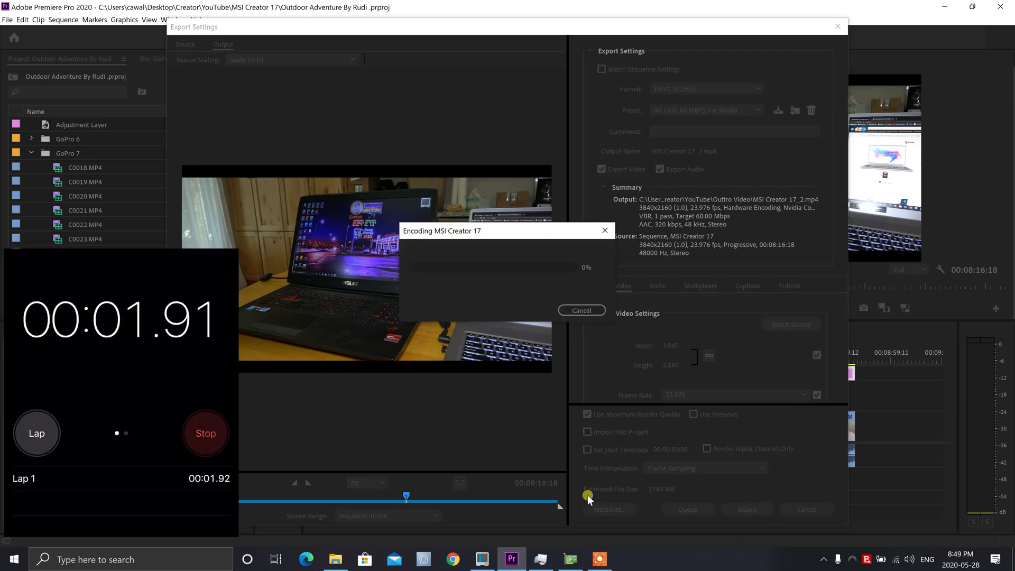
pyautogui.click(541, 559)
pyautogui.click(571, 559)
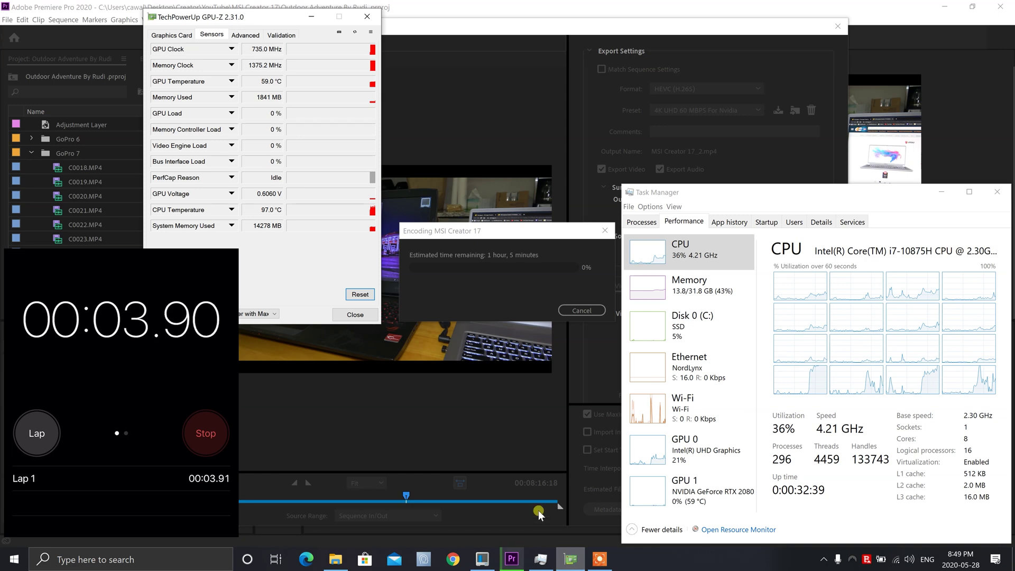
pyautogui.click(743, 328)
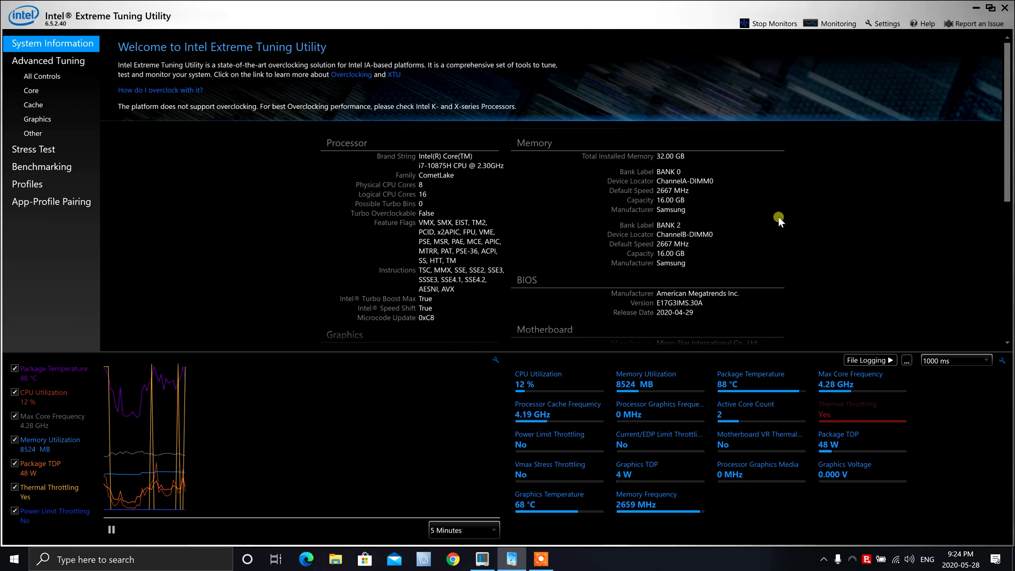
# Step: Switch to Intel Extreme Tuning Utility and examine the processor, memory, graphics, motherboard and operating system information
pyautogui.scroll(-2, 779, 217)
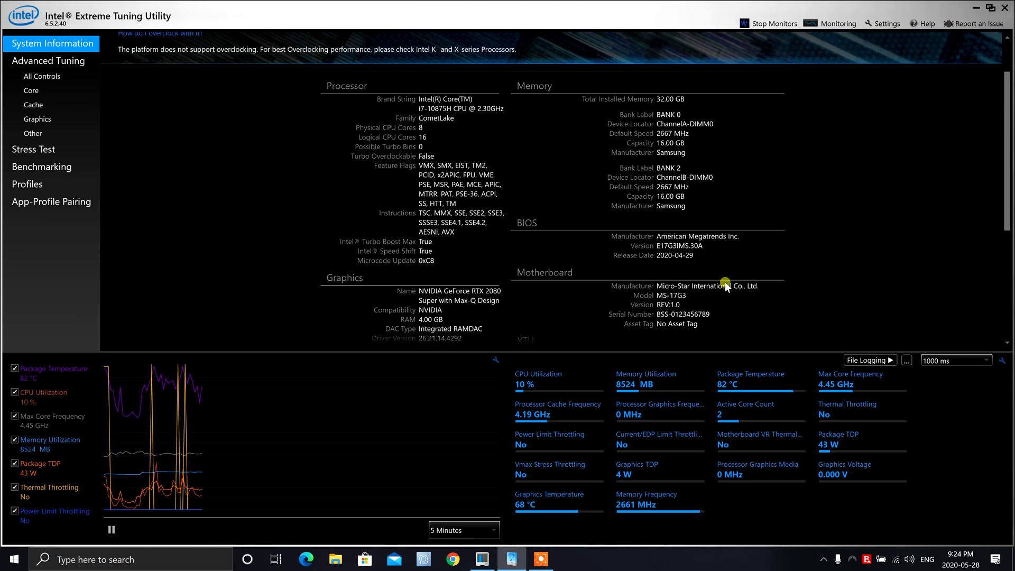
pyautogui.scroll(-1, 763, 272)
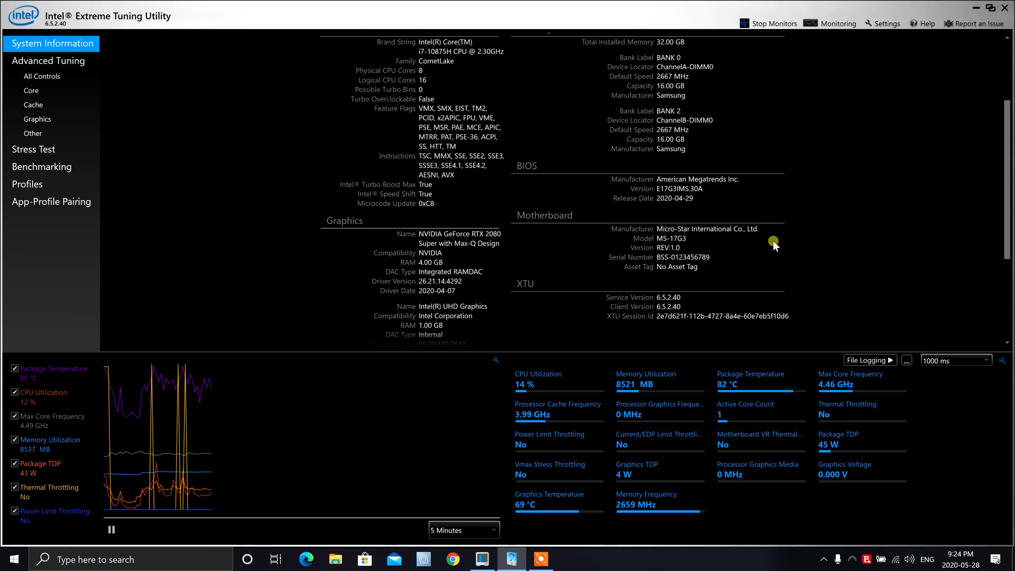
pyautogui.scroll(-1, 773, 242)
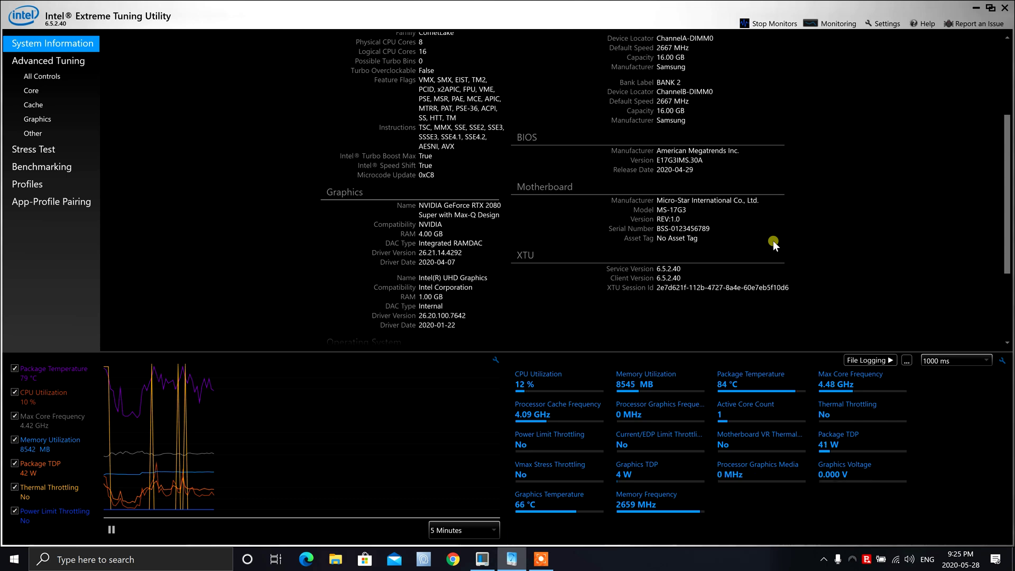
pyautogui.scroll(-2, 773, 241)
pyautogui.scroll(-1, 773, 241)
pyautogui.scroll(-2, 772, 241)
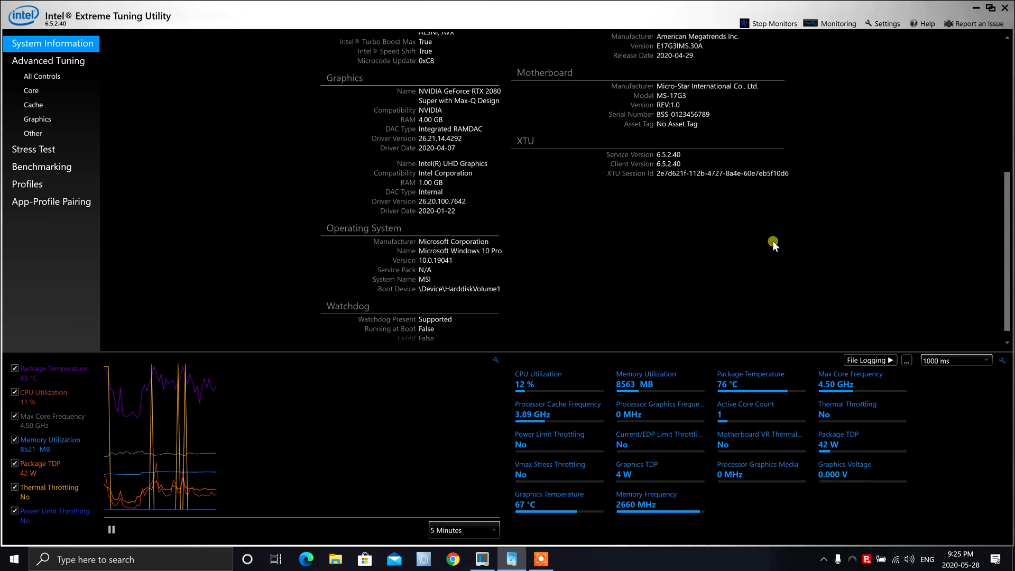
# Step: Open Advanced Tuning, accept the overclocking warning, and examine the core, cache and graphics values along with the live monitors
pyautogui.click(22, 63)
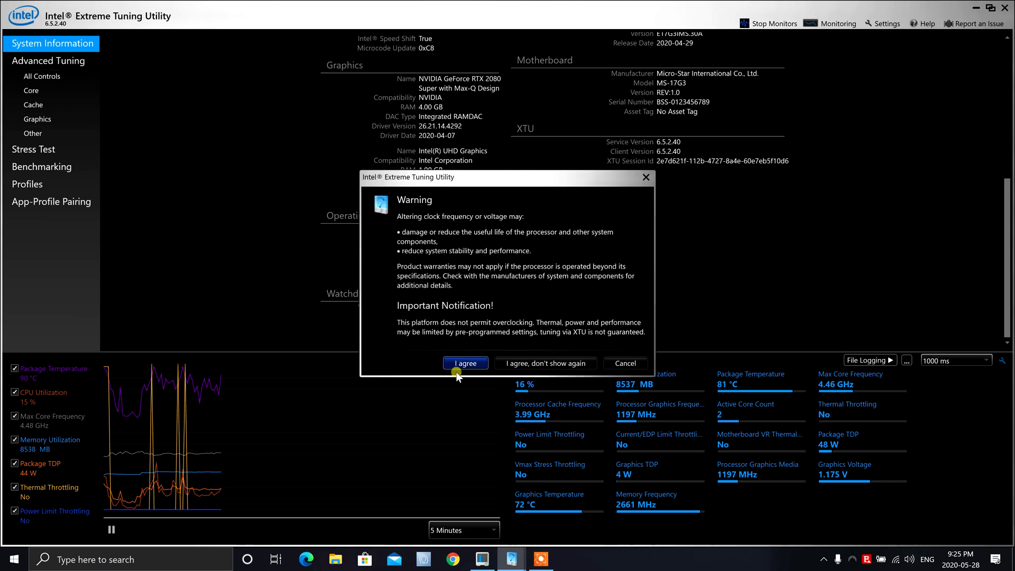
pyautogui.click(462, 422)
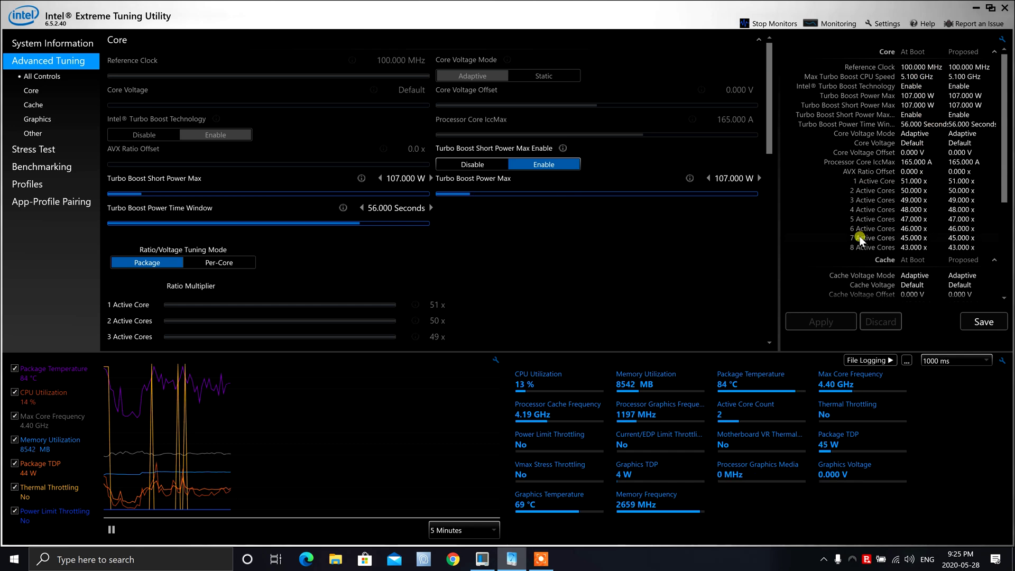
pyautogui.scroll(-2, 859, 246)
pyautogui.scroll(-4, 849, 248)
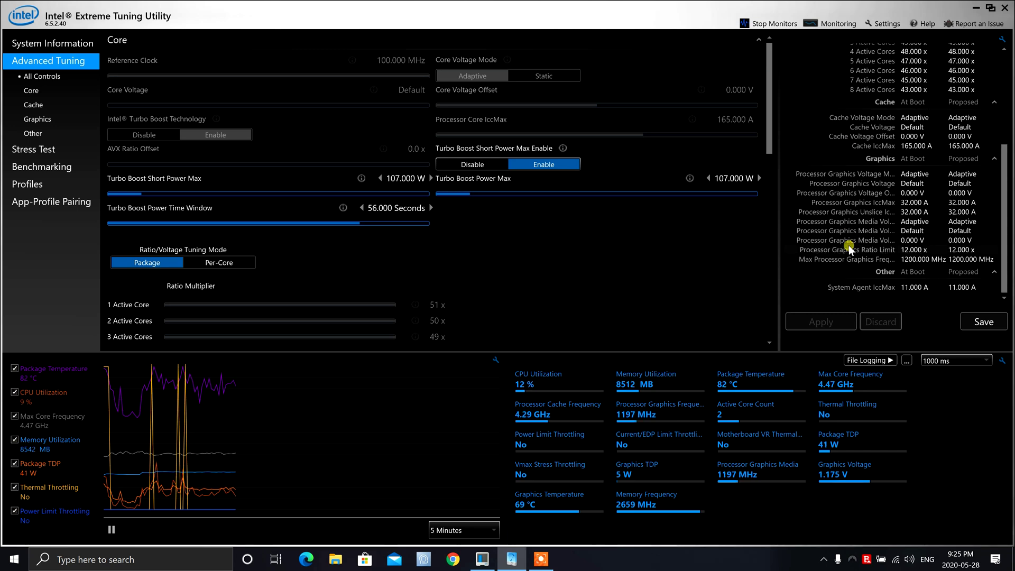
pyautogui.scroll(6, 849, 249)
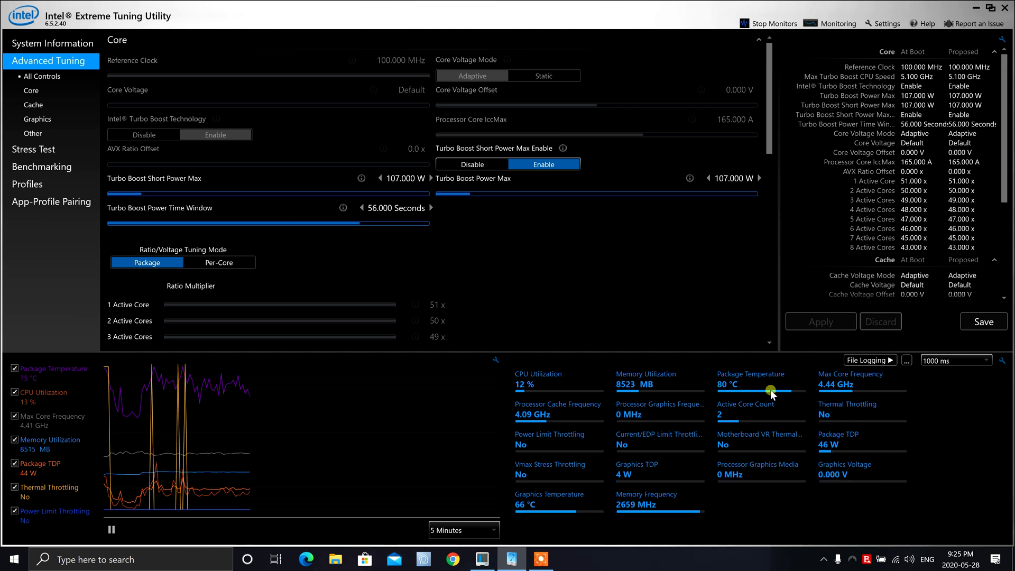
pyautogui.moveTo(528, 382)
pyautogui.moveTo(898, 399)
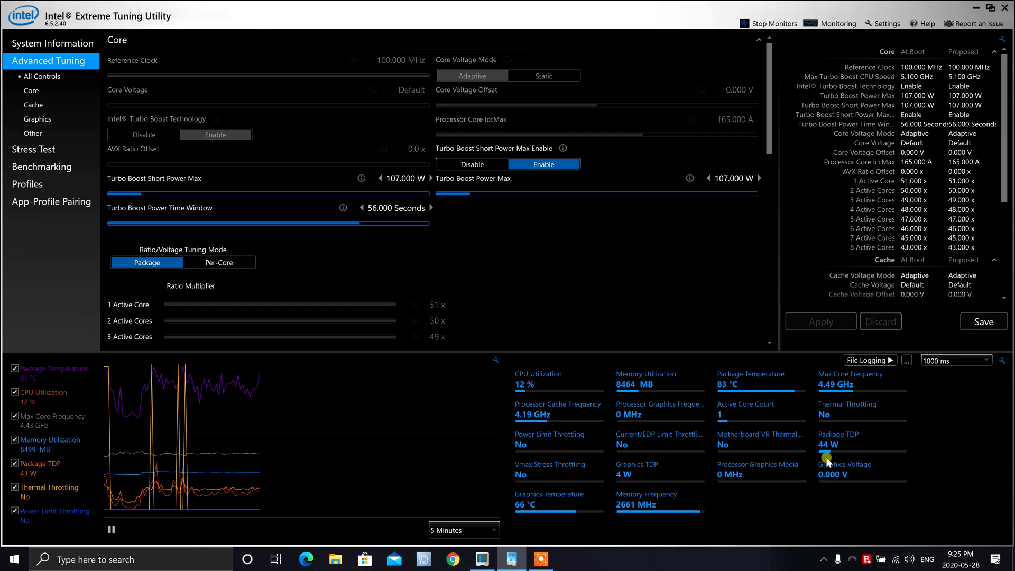
pyautogui.moveTo(831, 448)
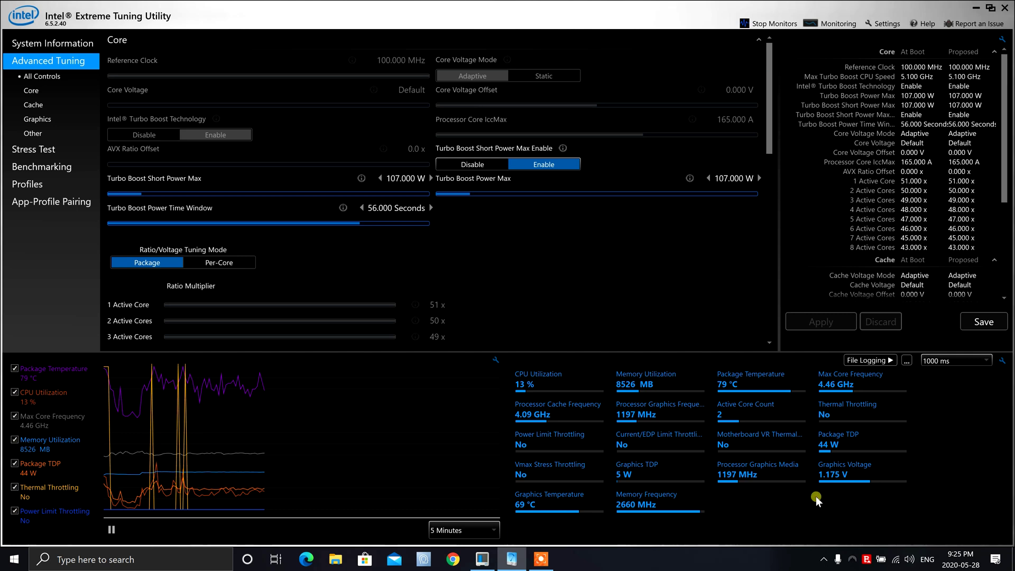
pyautogui.moveTo(639, 470)
# Step: Run the CPU Stress Test and enlarge the monitoring area to follow temperature, frequency and throttling
pyautogui.click(27, 153)
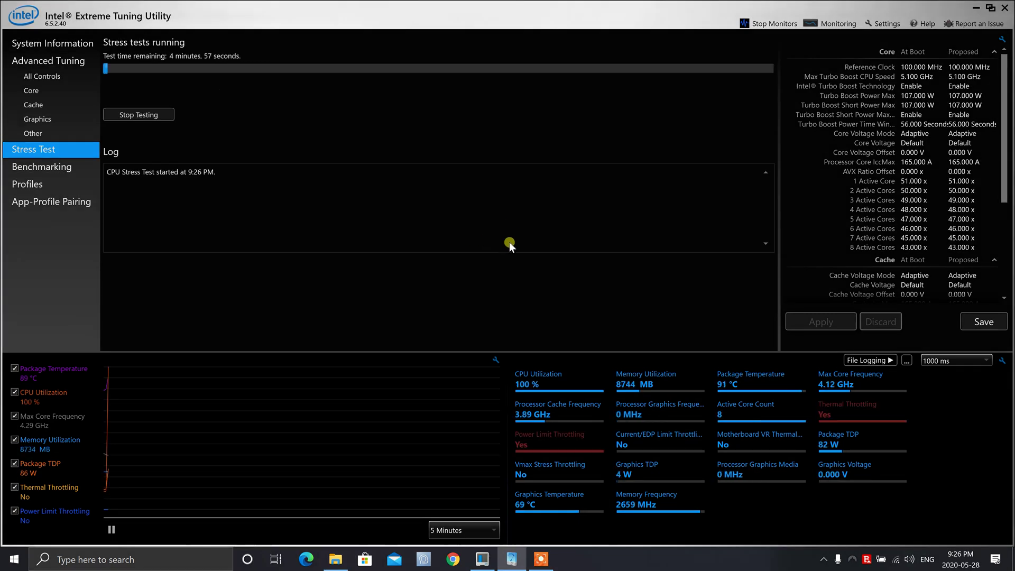
pyautogui.moveTo(494, 345); pyautogui.dragTo(497, 295)
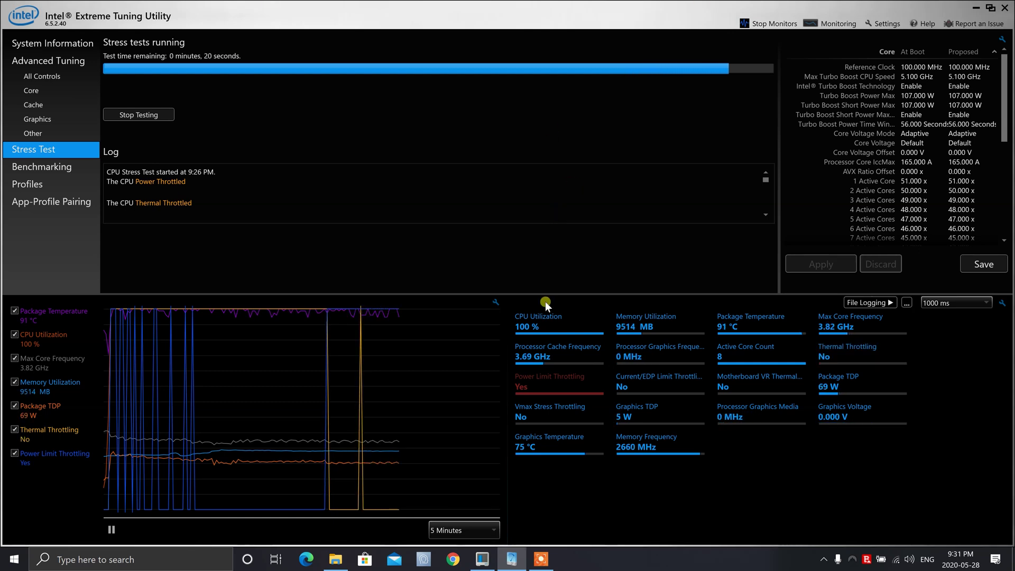
pyautogui.click(496, 302)
pyautogui.click(633, 369)
# Step: Check the available benchmark versions in Intel Extreme Tuning Utility and run the original Intel XTU Benchmark
pyautogui.click(135, 154)
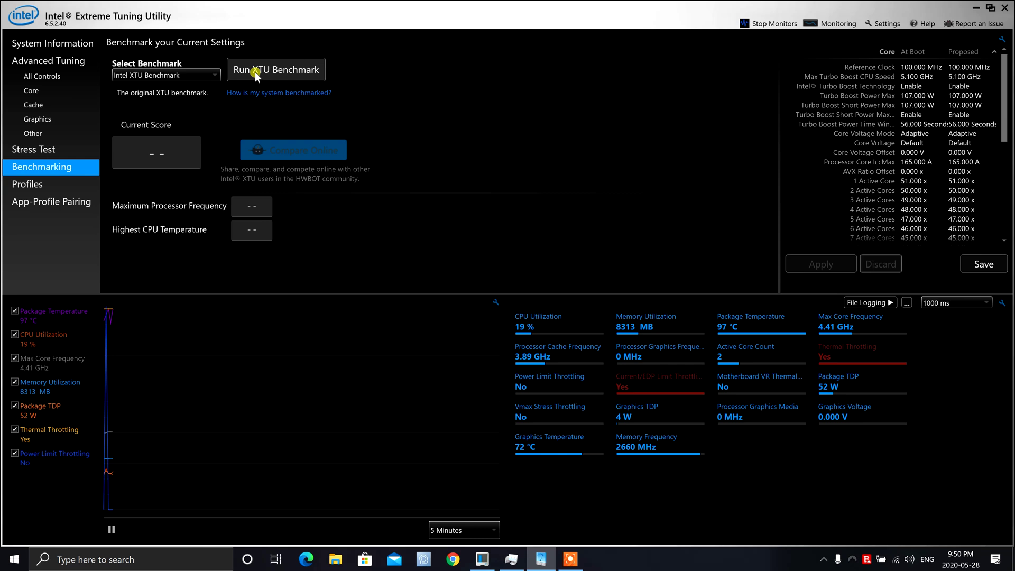
pyautogui.click(212, 80)
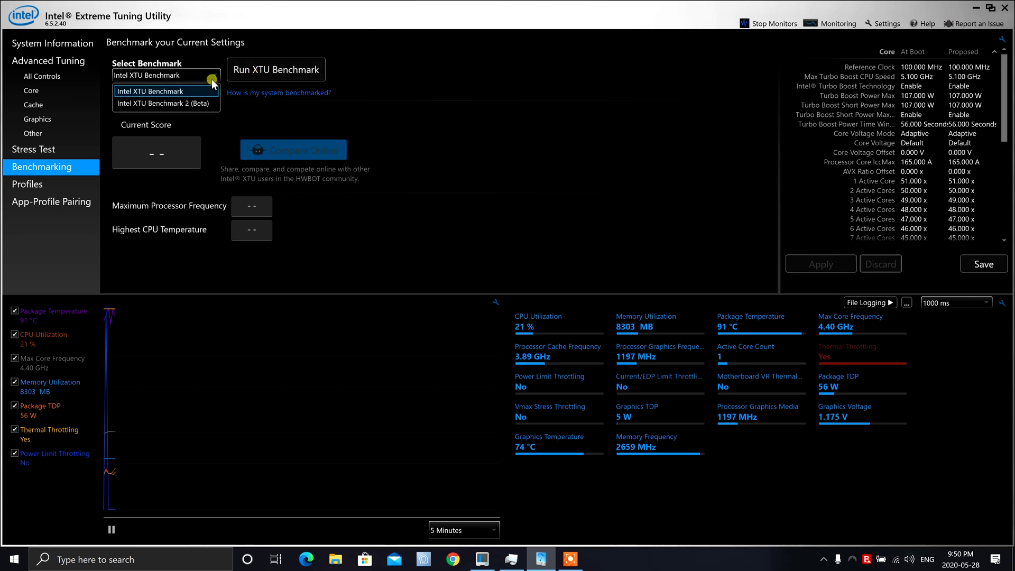
pyautogui.click(385, 73)
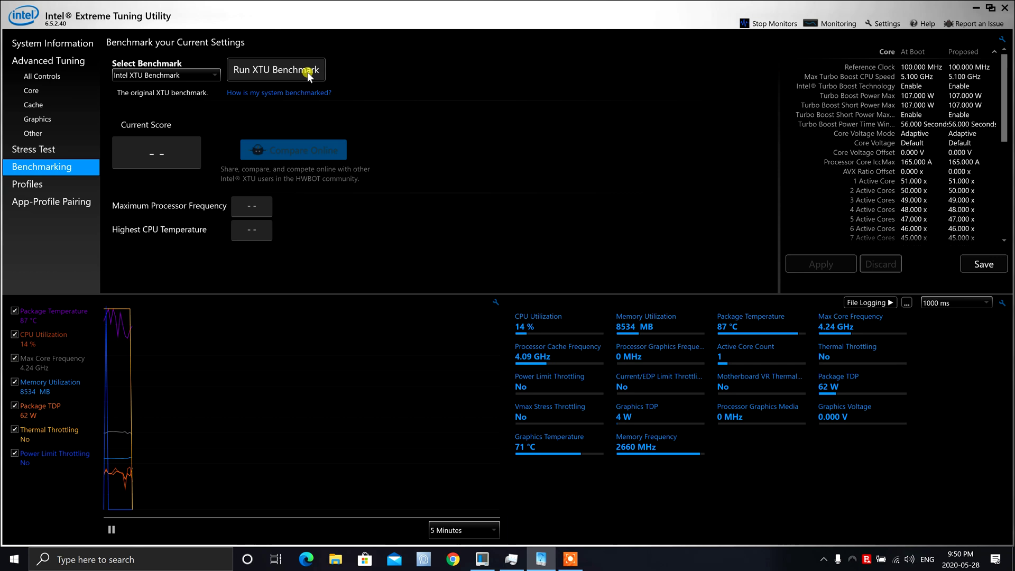
pyautogui.click(306, 72)
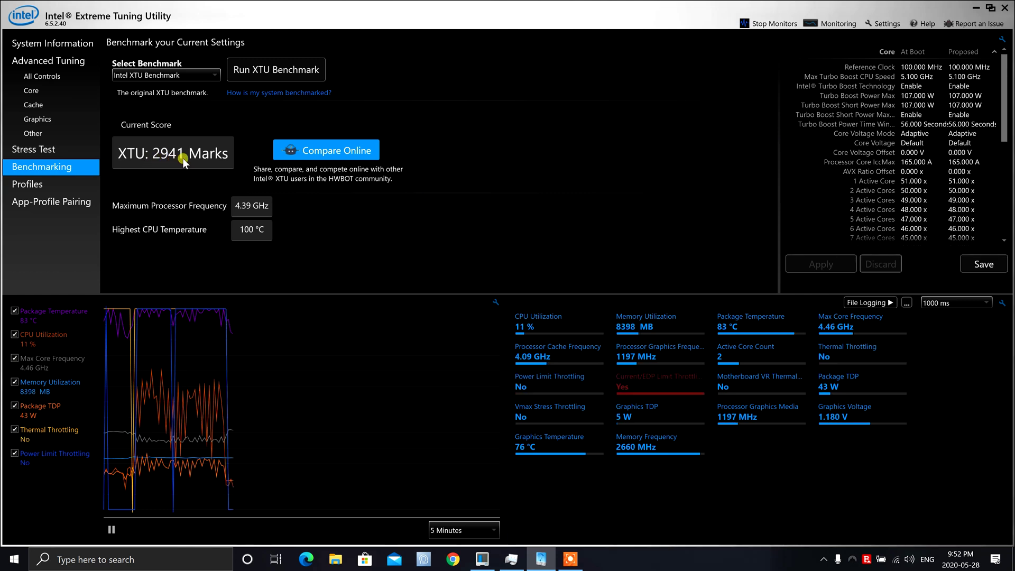
# Step: Select Intel XTU Benchmark 2 (Beta) and run the XTU2 benchmark
pyautogui.click(195, 75)
pyautogui.click(193, 102)
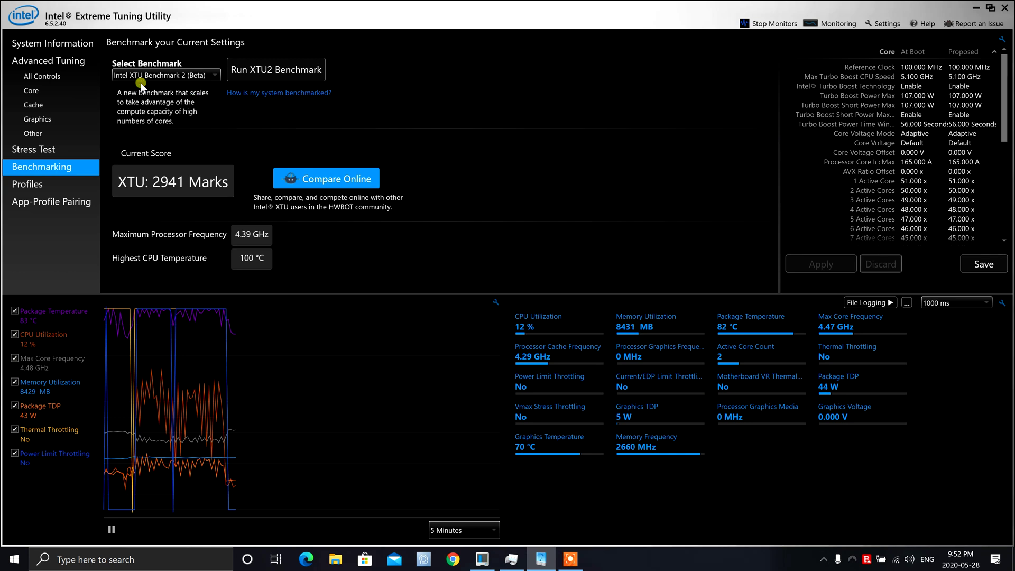
pyautogui.click(312, 71)
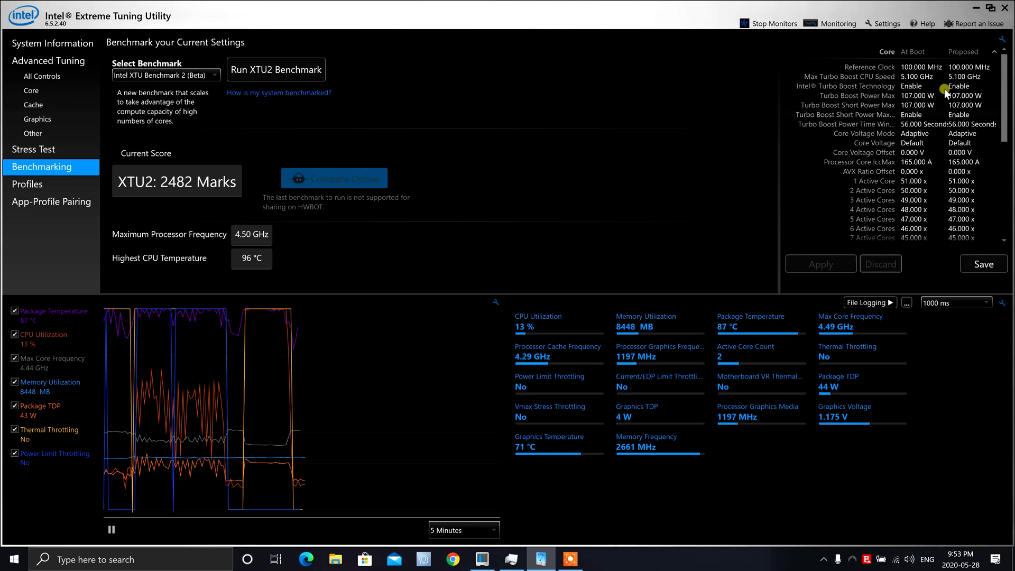
# Step: Minimize the tuning utility, open GeForce Experience, and examine the installed NVIDIA Studio Driver and the driver type options
pyautogui.click(976, 8)
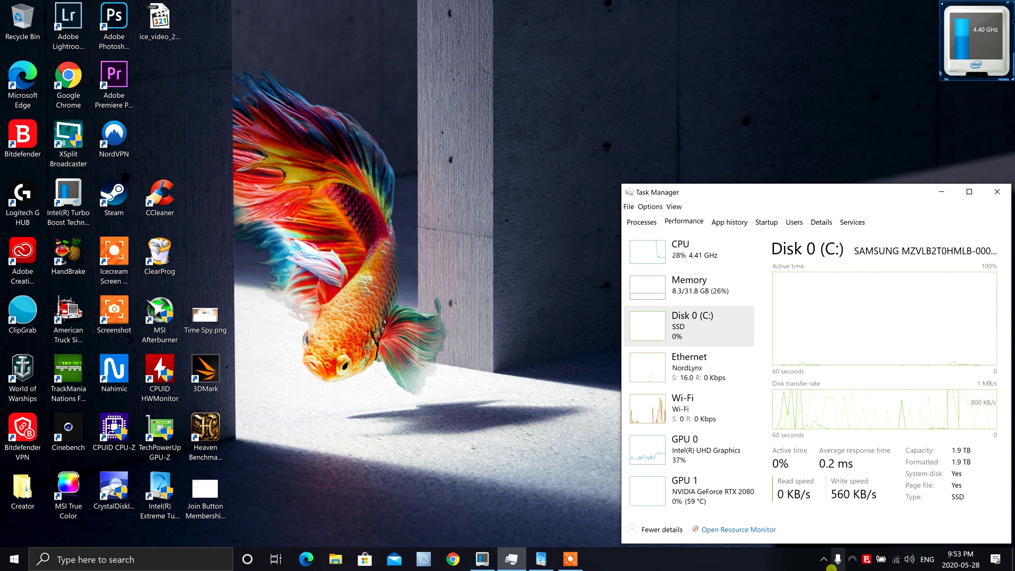
pyautogui.click(824, 559)
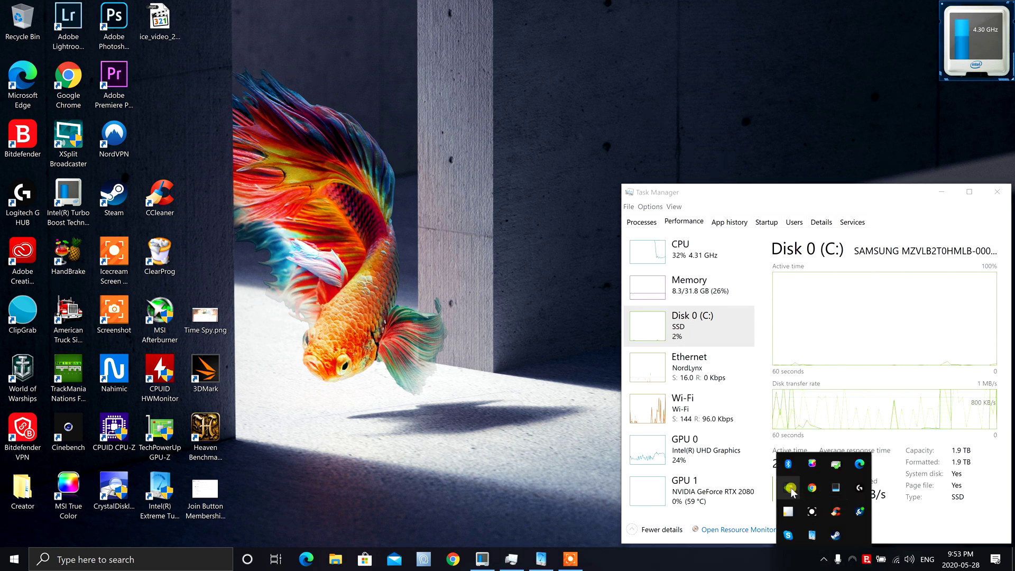
pyautogui.click(788, 488)
pyautogui.click(809, 512)
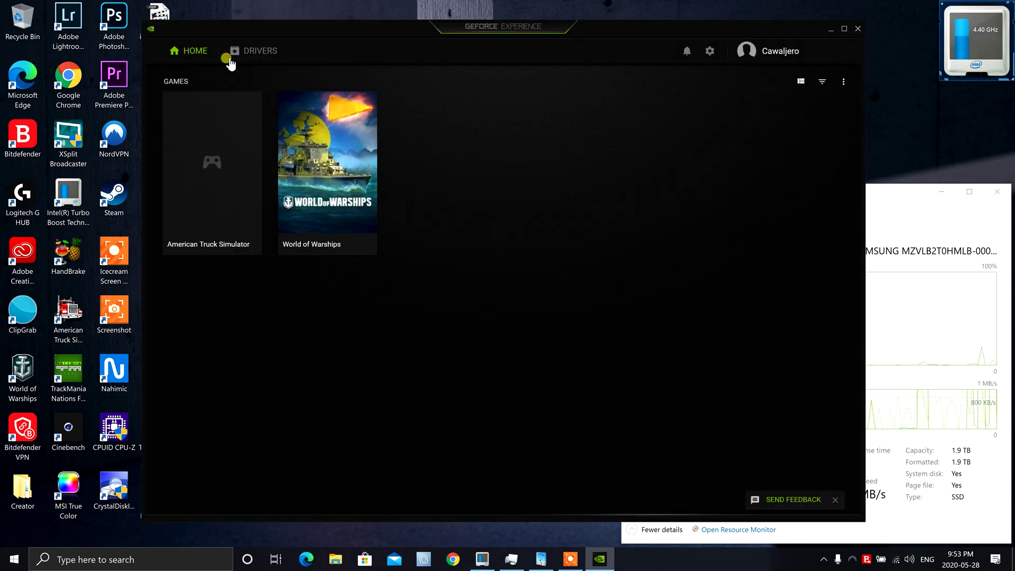
pyautogui.click(237, 51)
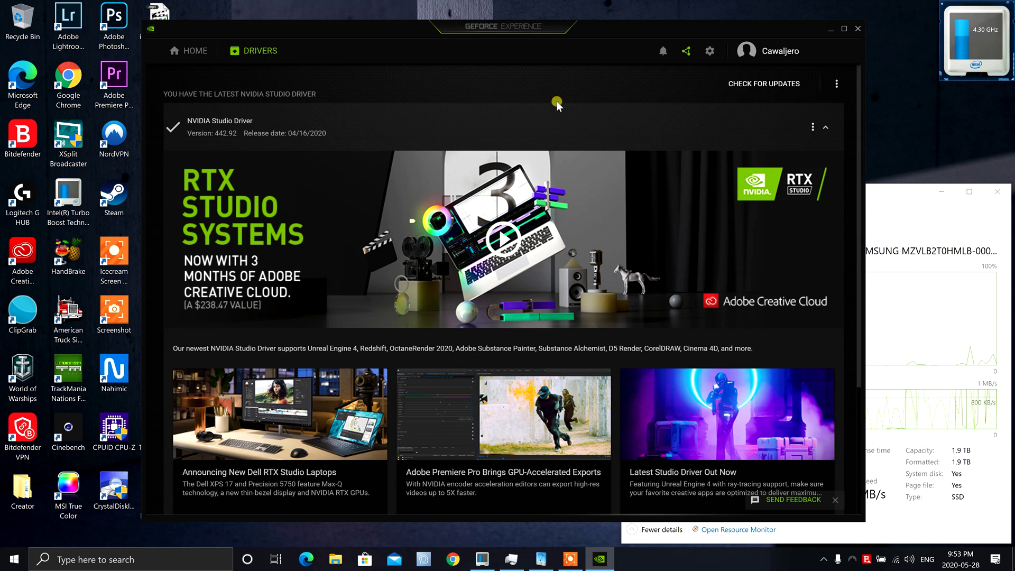
pyautogui.click(837, 84)
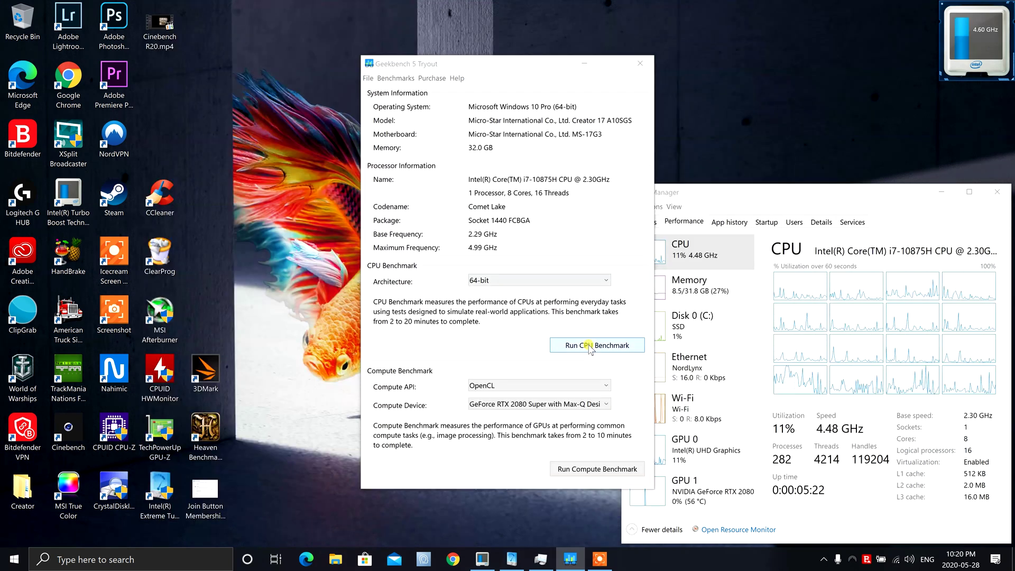
# Step: Run the 64-bit CPU benchmark in Geekbench 5 and move its progress window to watch CPU load in Task Manager
pyautogui.click(608, 345)
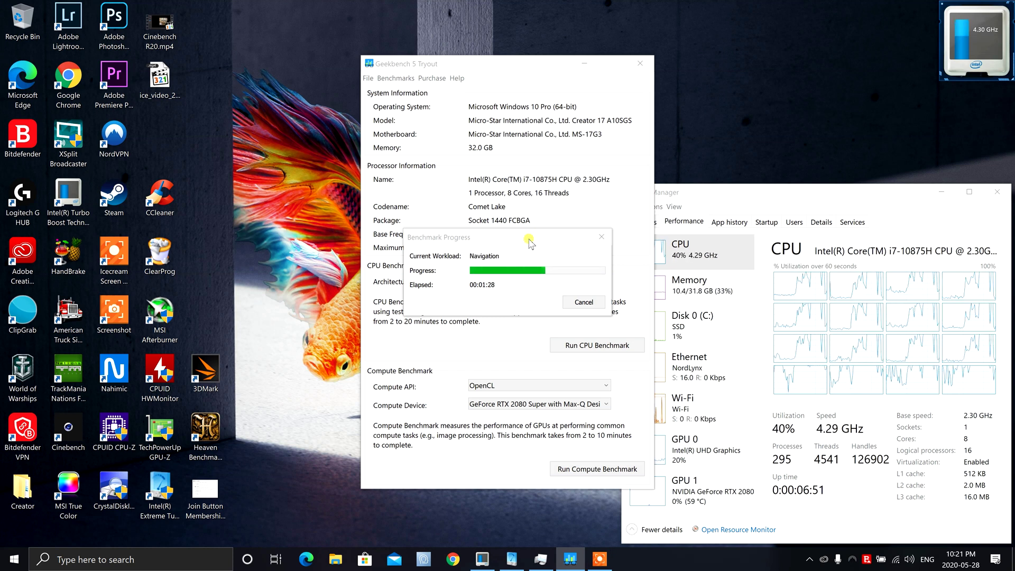
pyautogui.moveTo(530, 242); pyautogui.dragTo(538, 266)
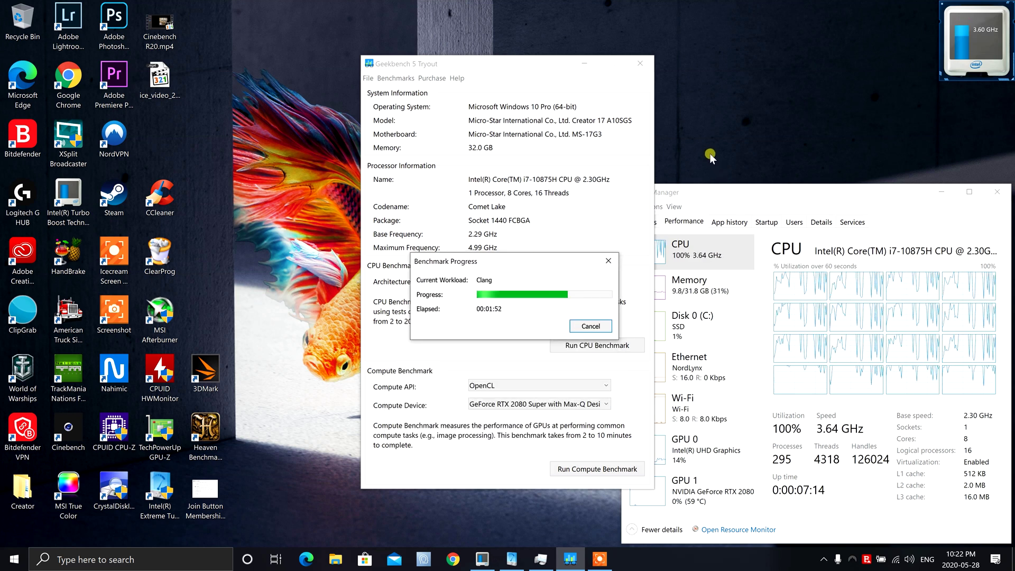
pyautogui.click(708, 189)
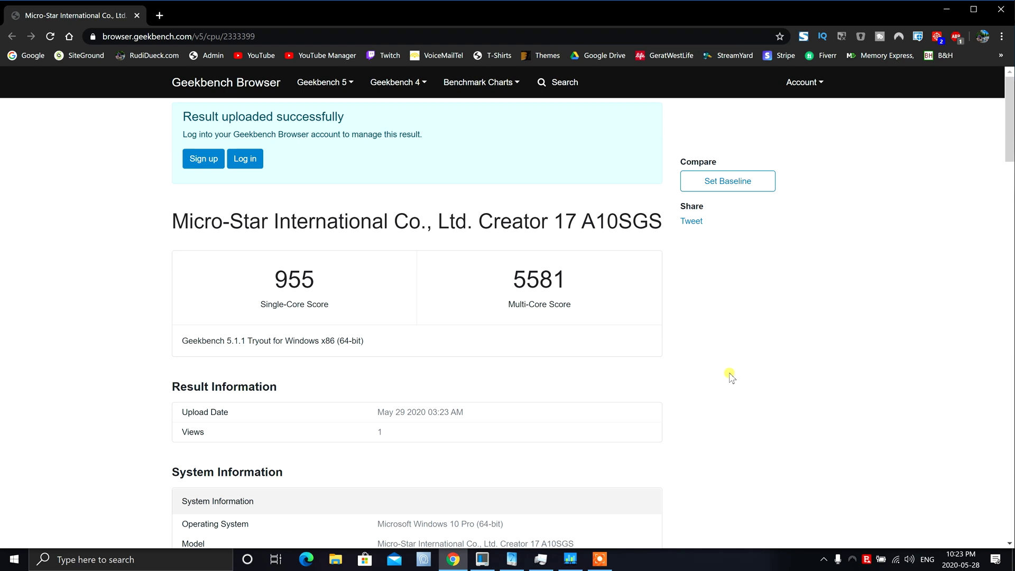
# Step: Examine the Geekbench result page's system information and the single-core and multi-core scores for each workload
pyautogui.scroll(-2, 731, 376)
pyautogui.scroll(-4, 732, 380)
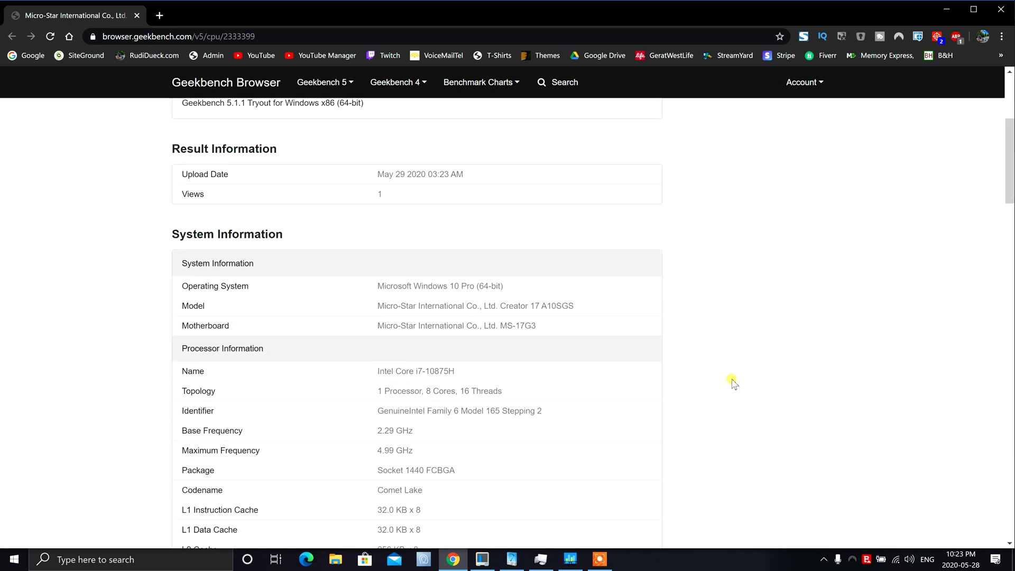
pyautogui.scroll(-3, 734, 386)
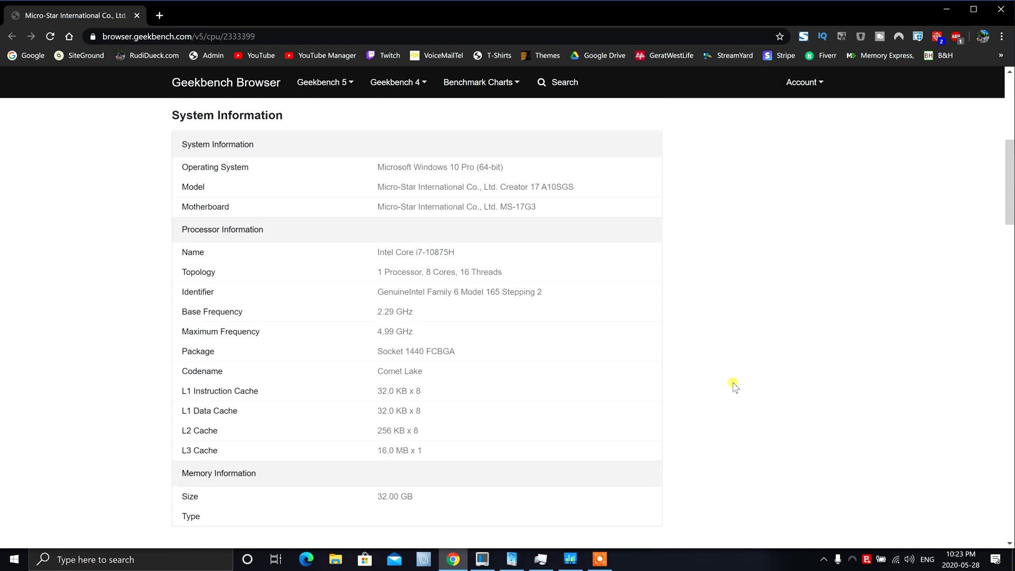
pyautogui.scroll(-5, 734, 387)
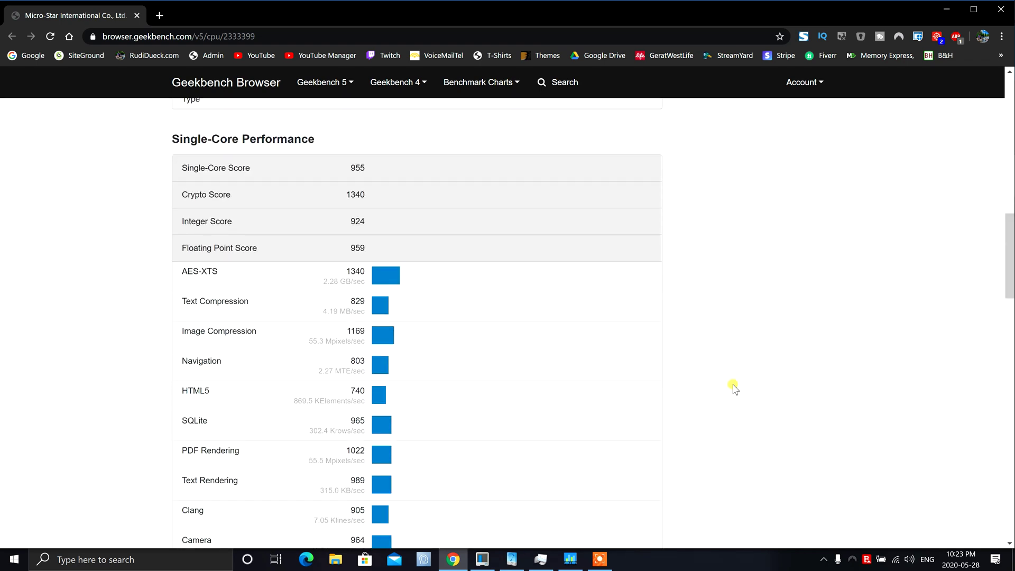
pyautogui.scroll(-7, 734, 386)
pyautogui.scroll(-6, 737, 390)
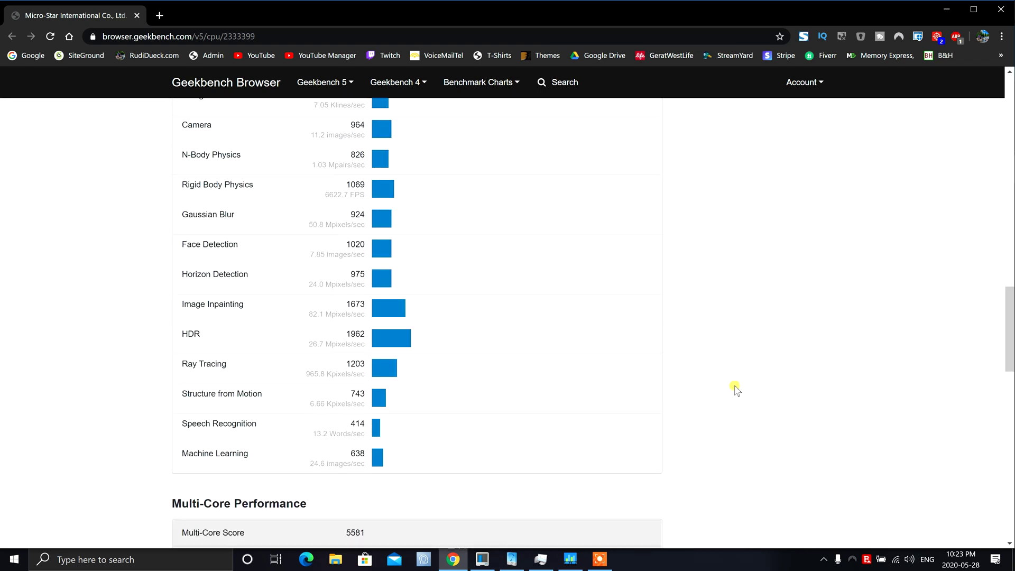
pyautogui.scroll(-7, 738, 389)
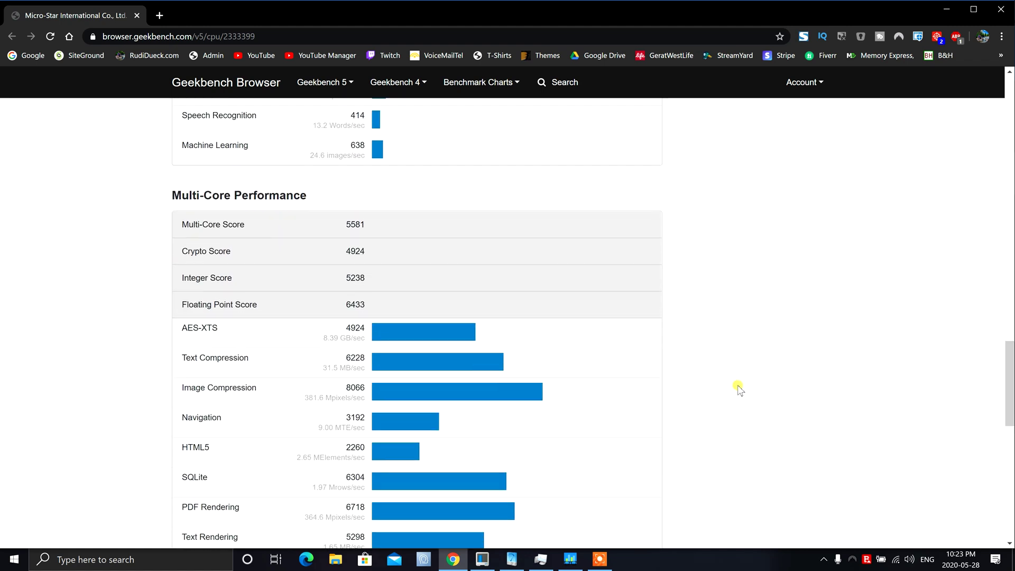
pyautogui.scroll(-4, 739, 390)
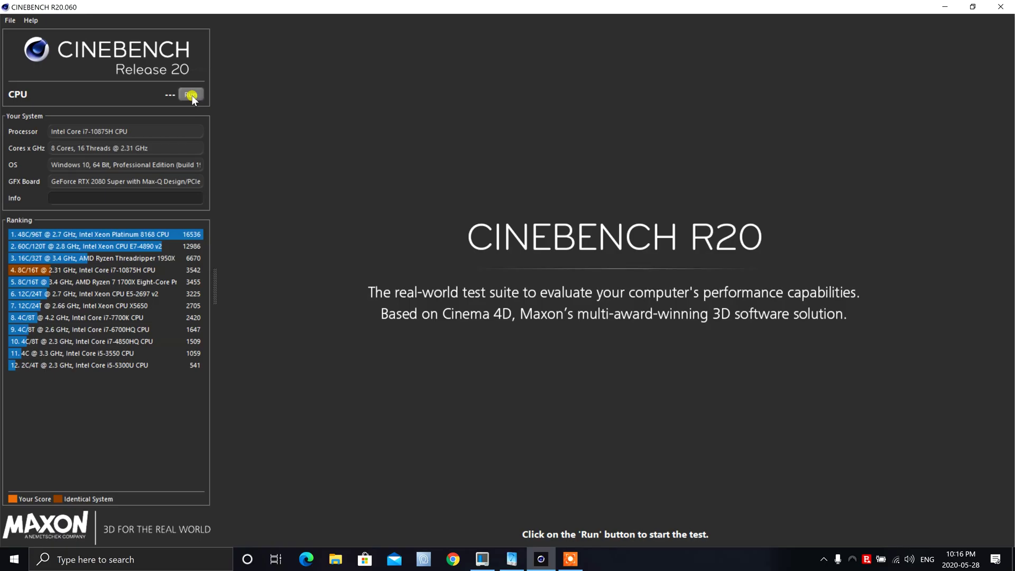
# Step: Run the Cinebench R20 CPU test, monitor CPU load in Task Manager, and compare the score with the ranking
pyautogui.click(191, 96)
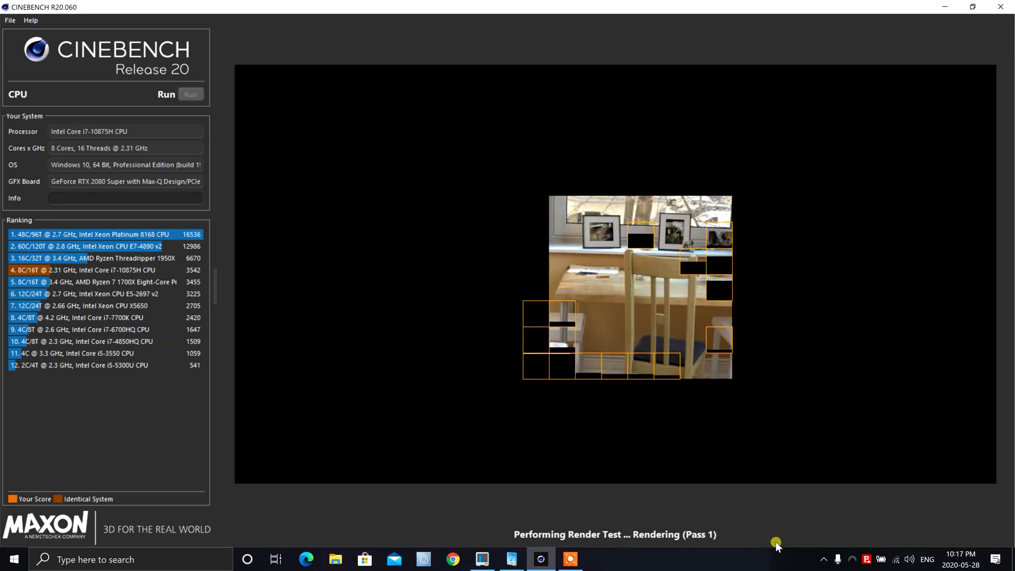
pyautogui.rightClick(756, 566)
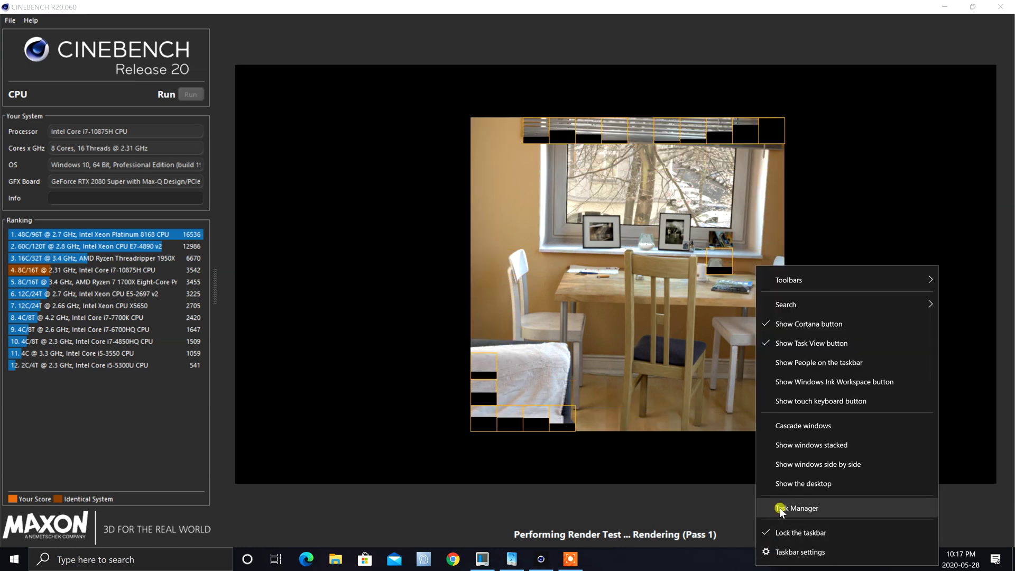
pyautogui.click(772, 509)
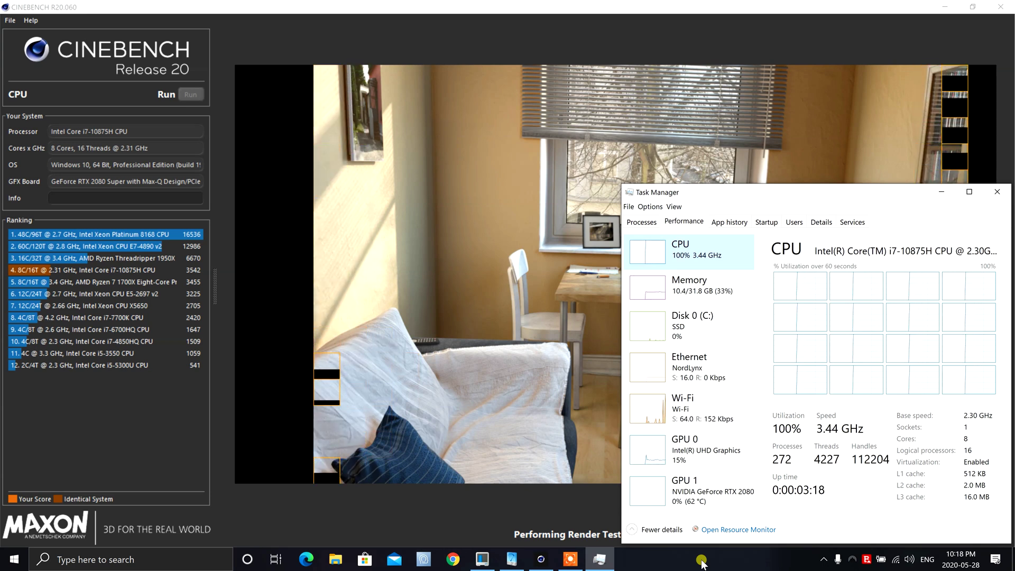
pyautogui.click(419, 521)
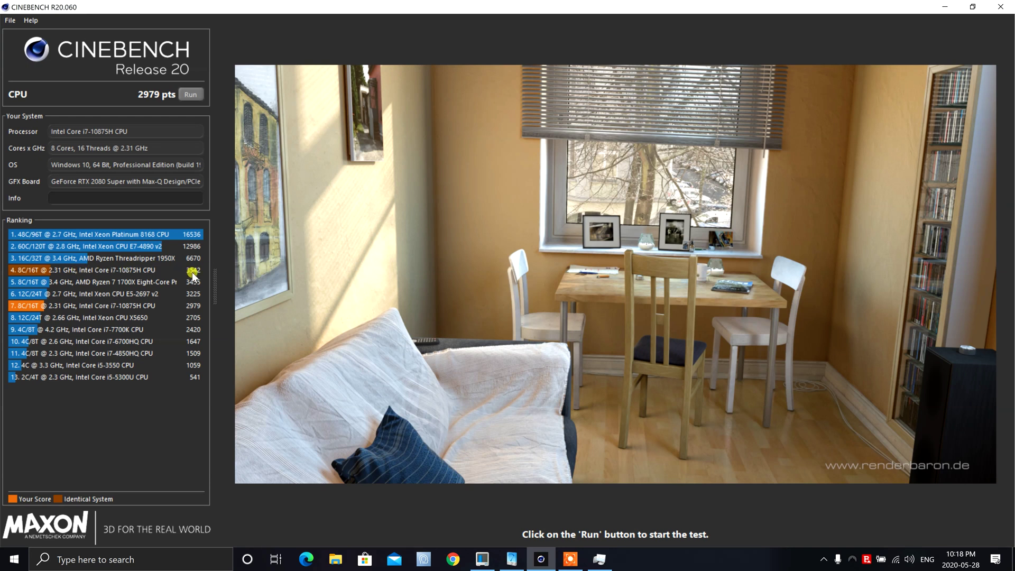
pyautogui.moveTo(193, 276)
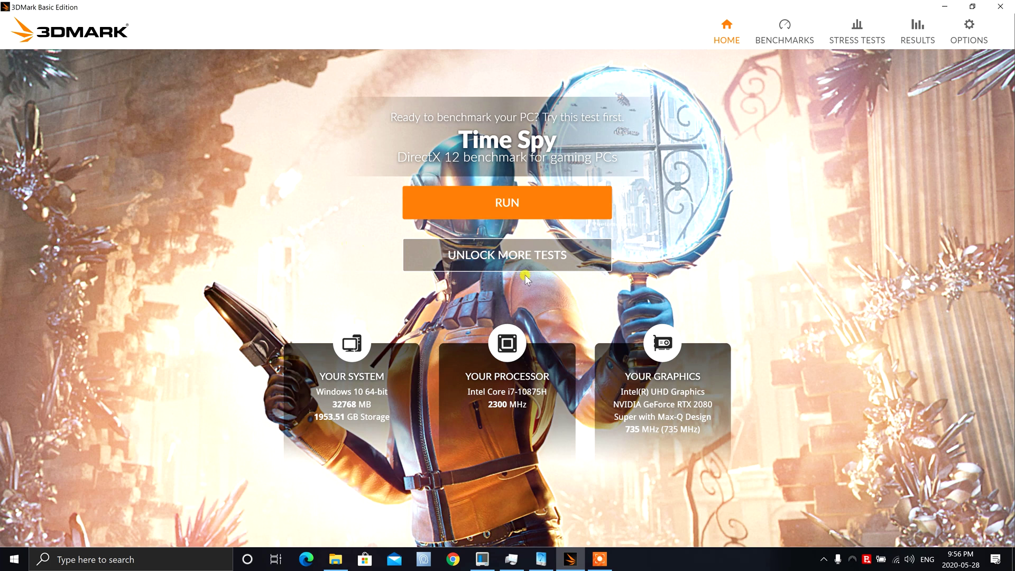
# Step: Run the Time Spy benchmark in 3DMark and review the overall, graphics and CPU scores with the system information
pyautogui.click(520, 213)
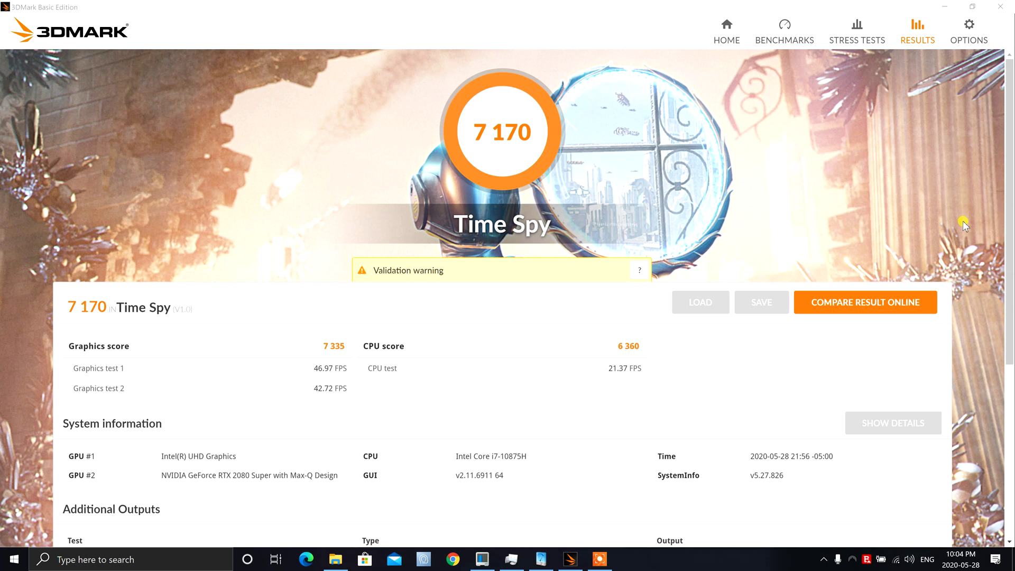
pyautogui.scroll(-2, 963, 221)
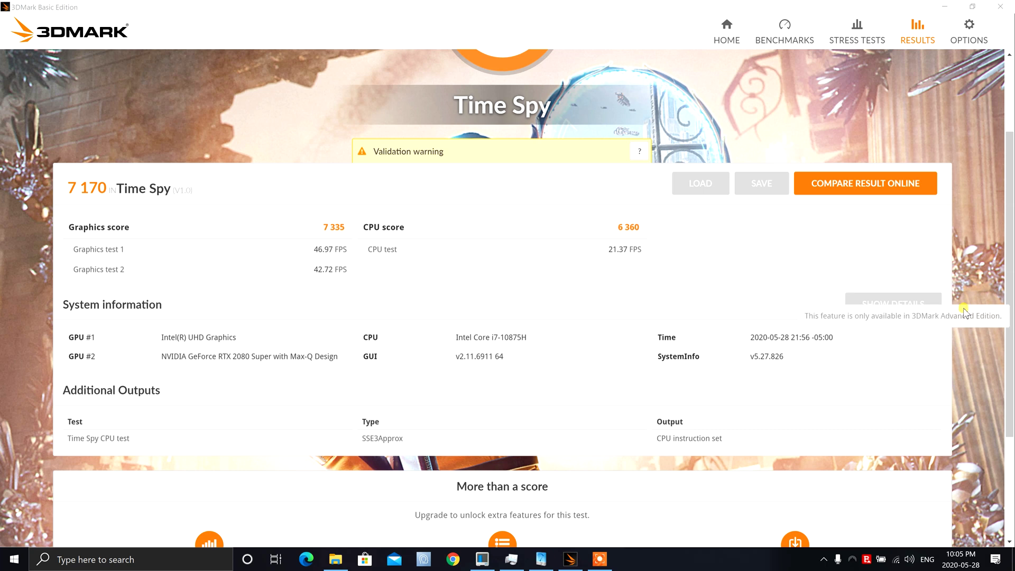
pyautogui.scroll(-3, 984, 324)
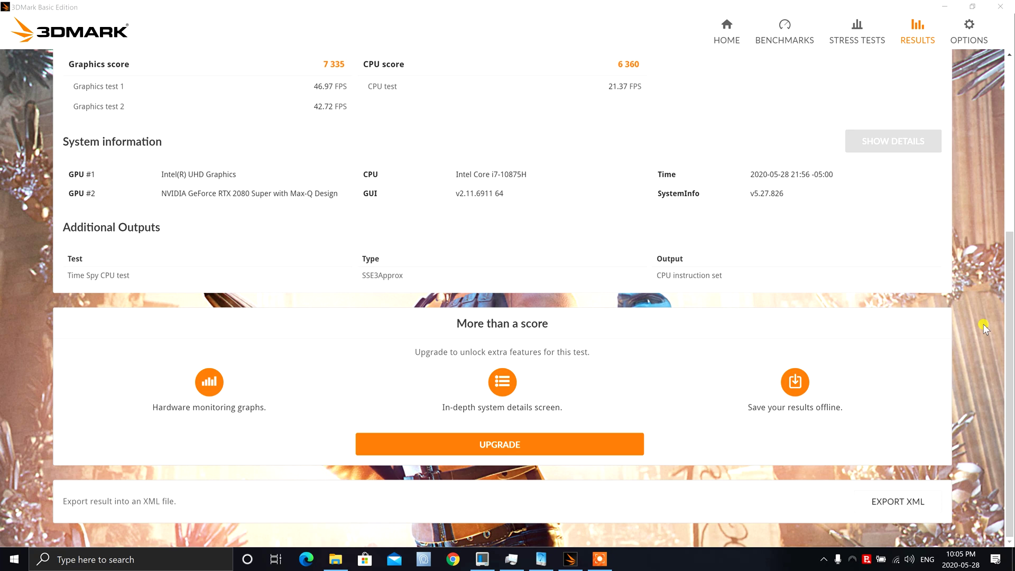
pyautogui.scroll(5, 983, 325)
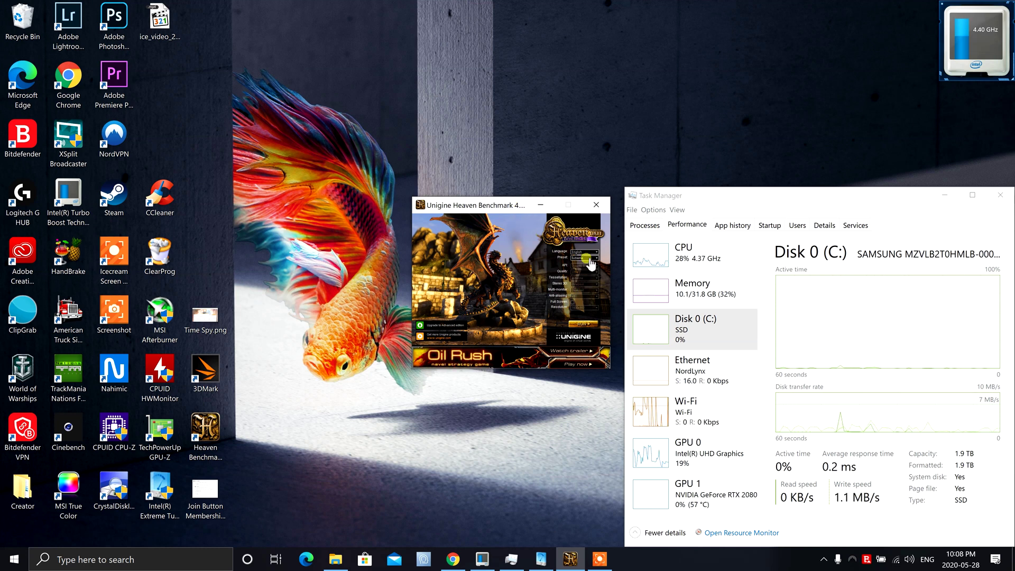
# Step: Launch Unigine Heaven Benchmark 4.0, check its render settings and quality level, and start the benchmark
pyautogui.click(585, 323)
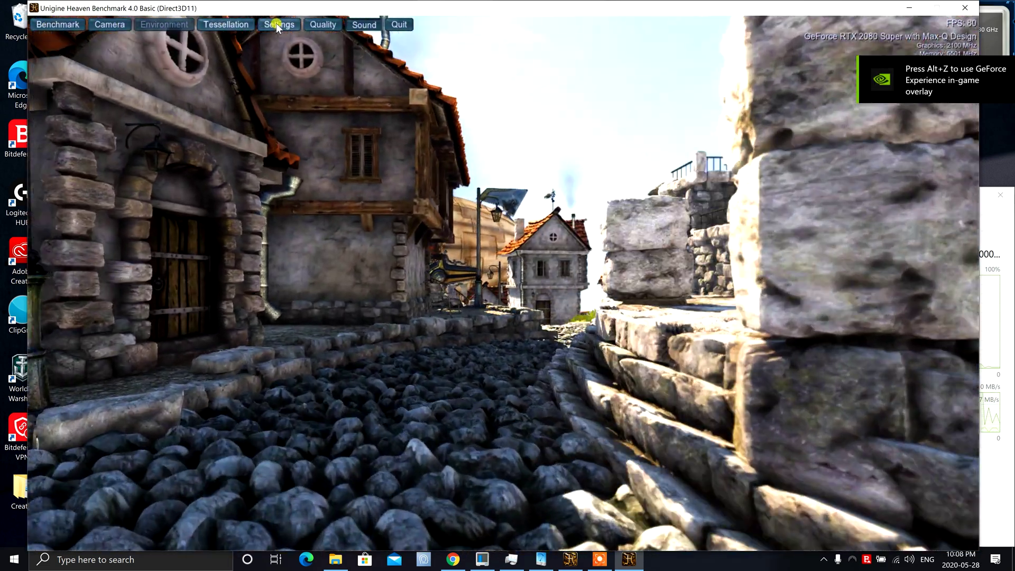
pyautogui.click(280, 24)
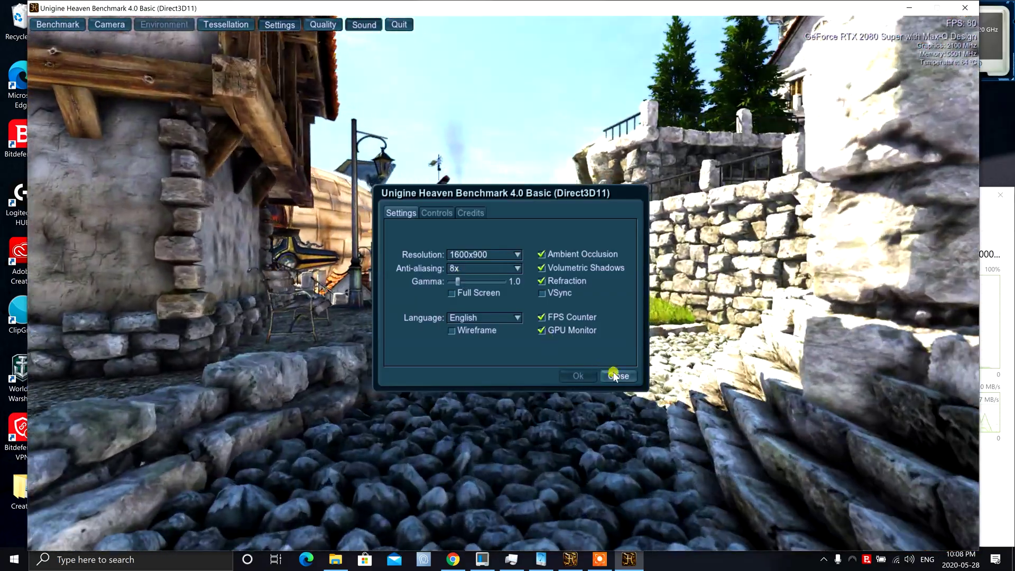
pyautogui.click(619, 375)
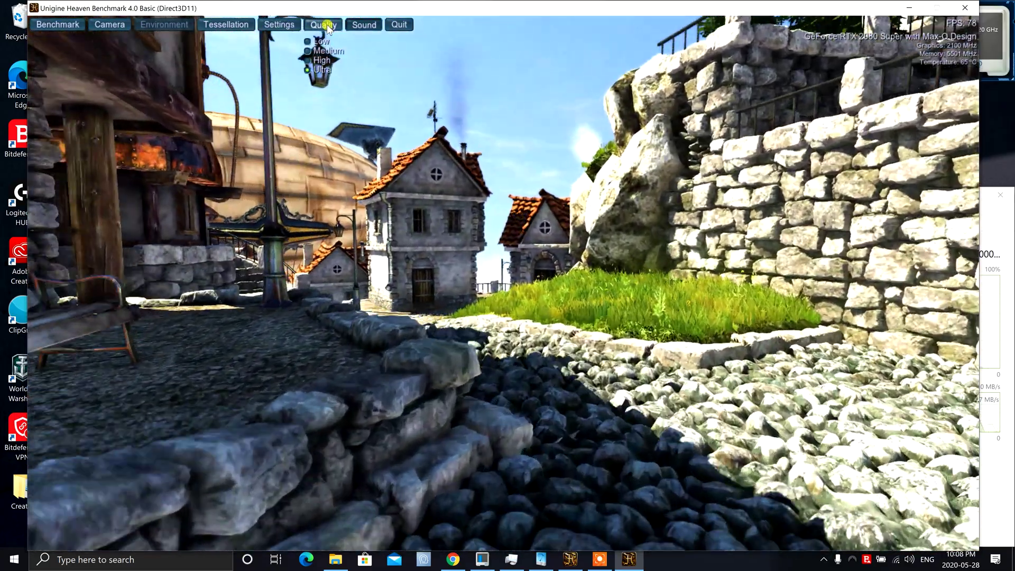
pyautogui.click(327, 25)
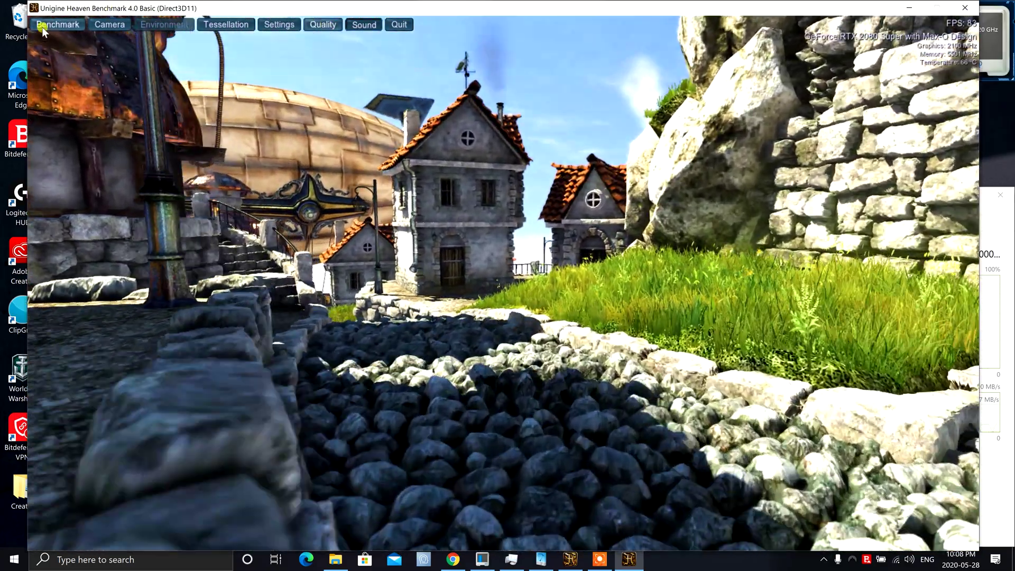
pyautogui.click(42, 25)
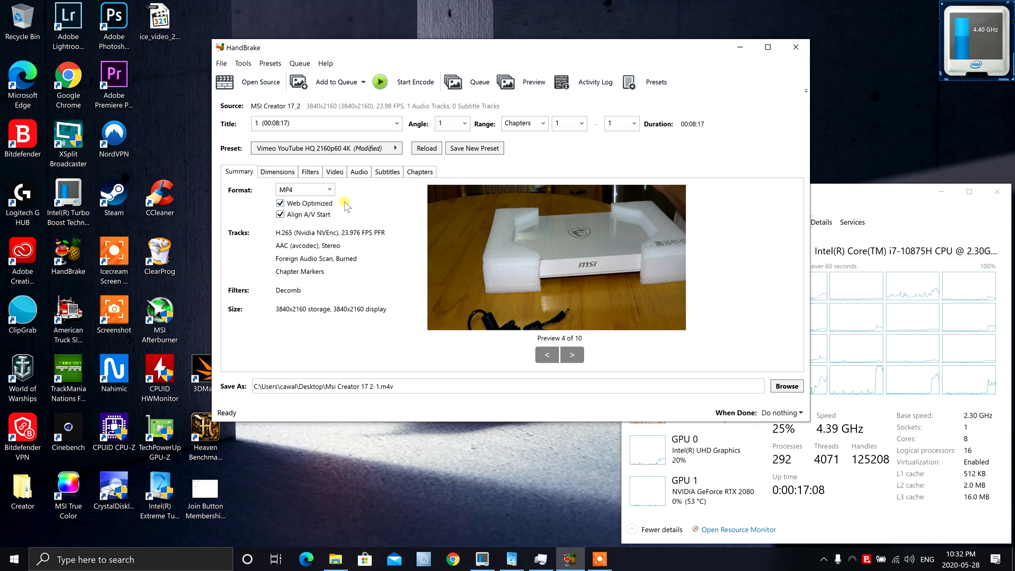
# Step: Review the encode's dimensions, filters and video settings, including the list of available video codecs
pyautogui.click(275, 173)
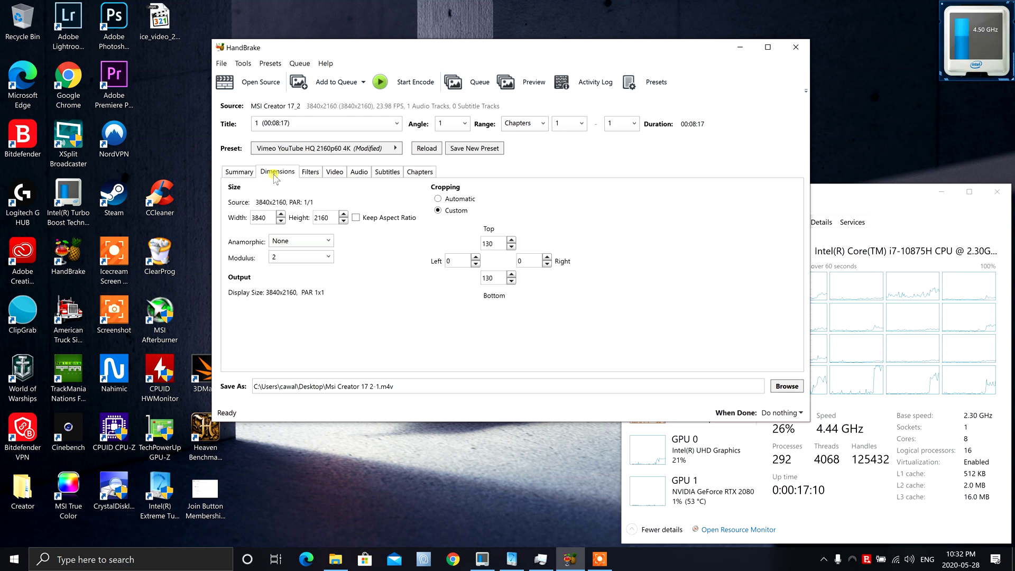
pyautogui.click(311, 173)
pyautogui.click(334, 172)
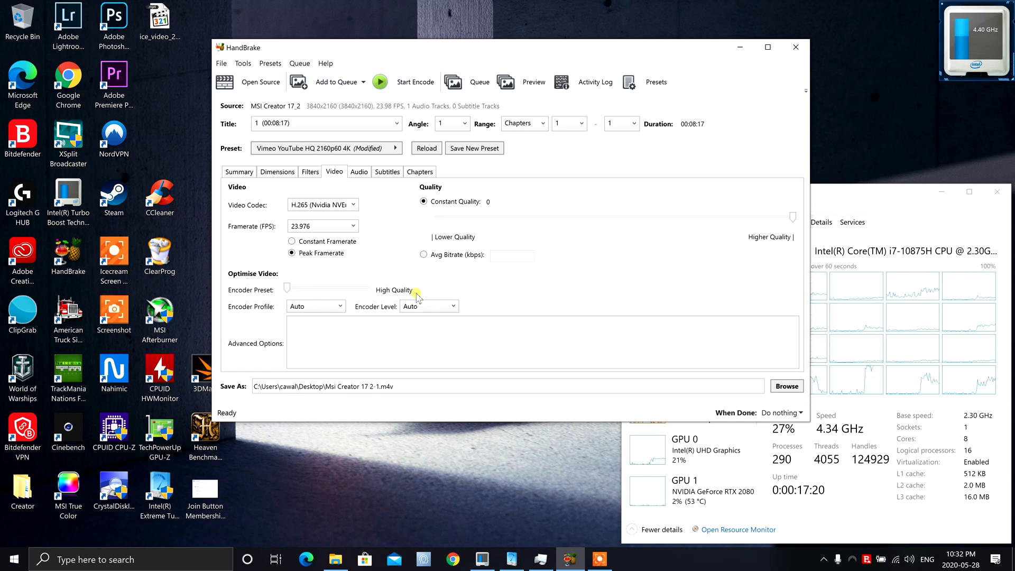
pyautogui.click(354, 207)
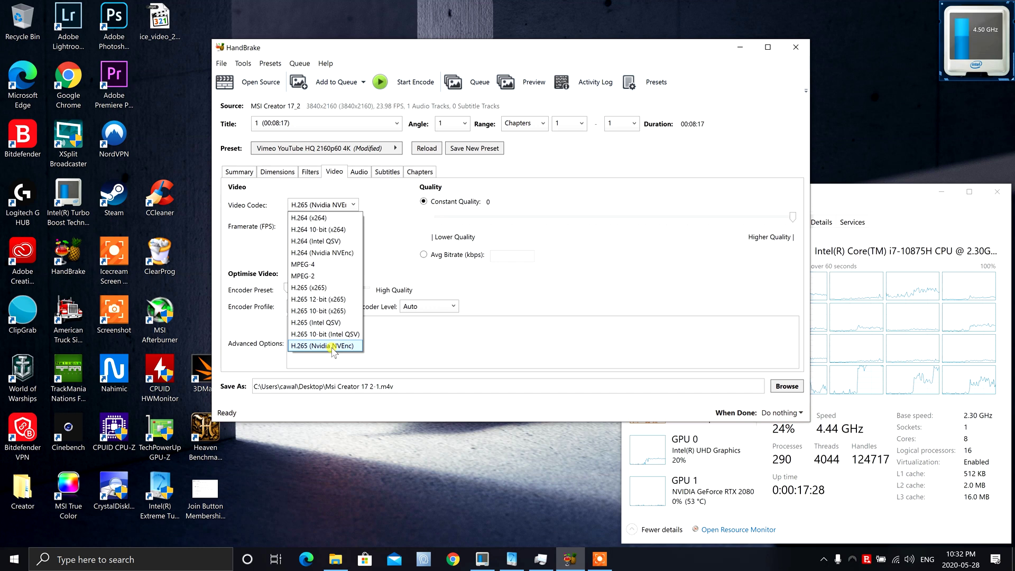
pyautogui.click(399, 247)
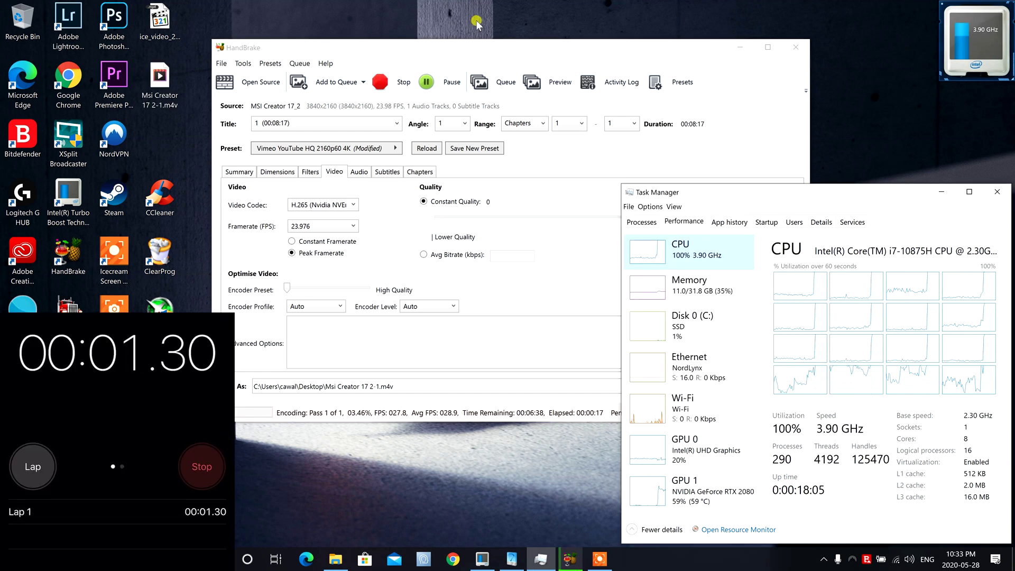
# Step: Move the HandBrake window clear of Task Manager and check the NVIDIA GPU and CPU performance graphs during the encode
pyautogui.moveTo(497, 56); pyautogui.dragTo(303, 29)
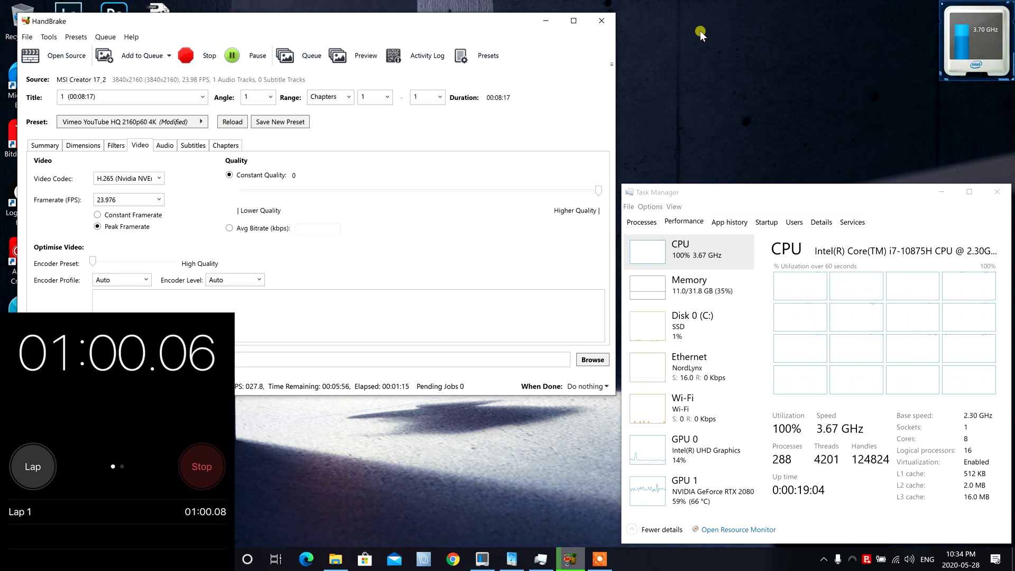
pyautogui.click(688, 491)
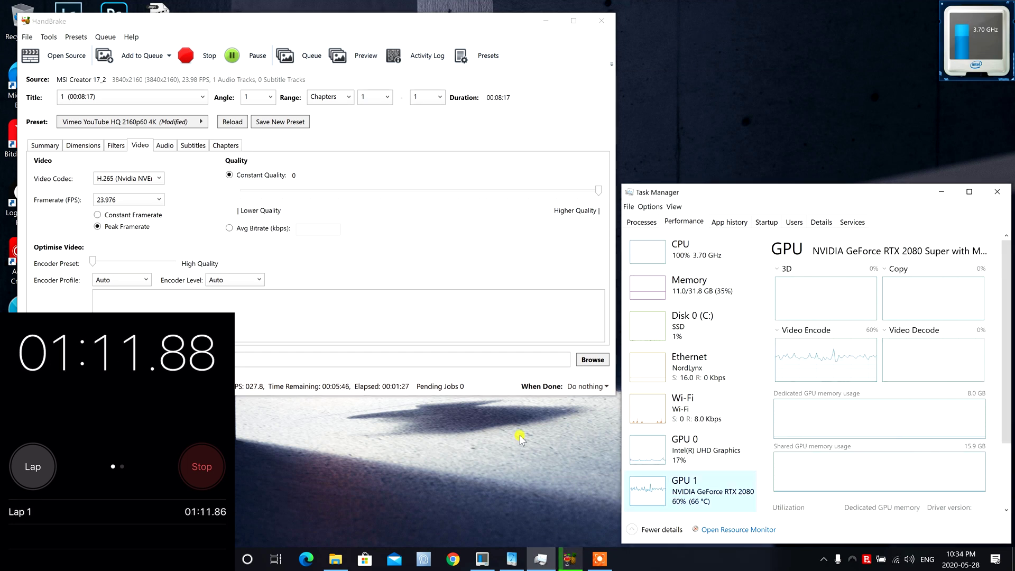
pyautogui.press('Home')
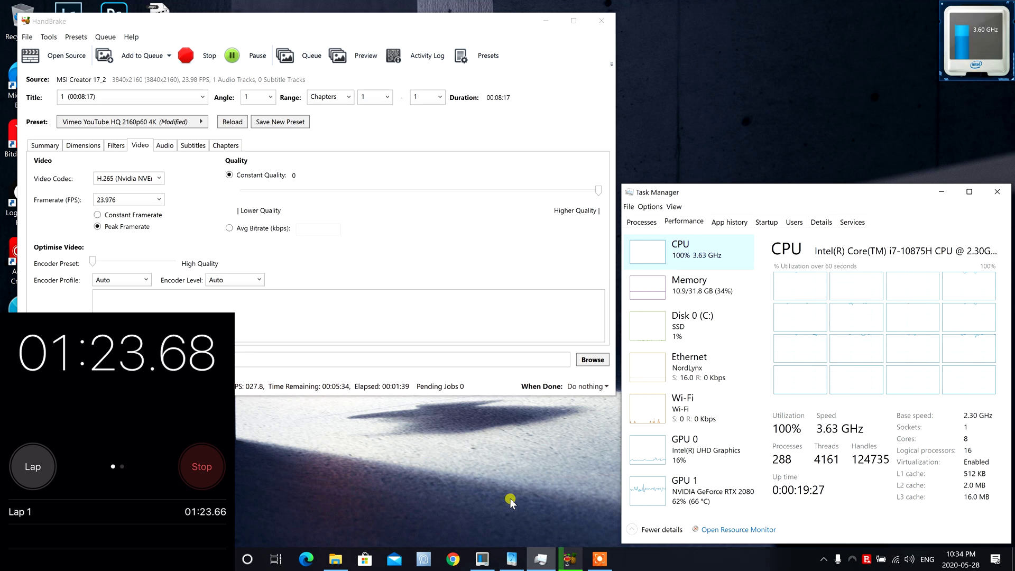